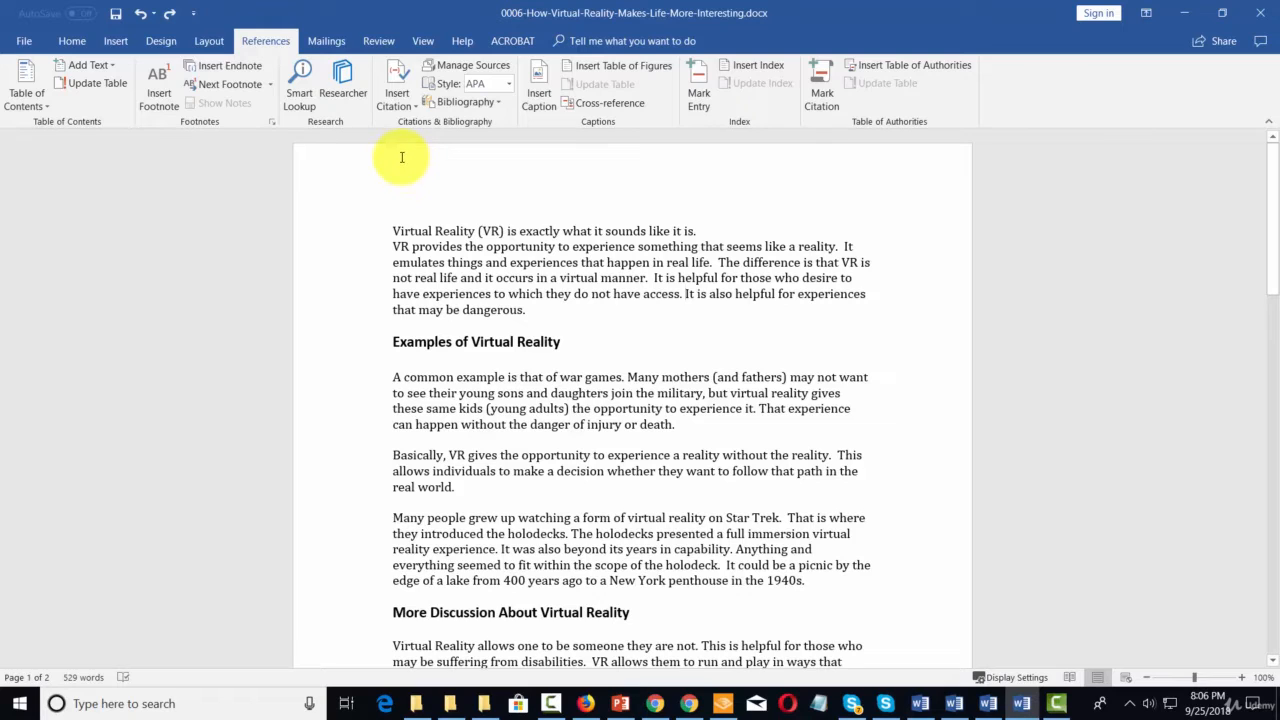
- Update the Heading 1 style to match the formatting of the "Examples of Virtual Reality" heading
left_click(72, 41)
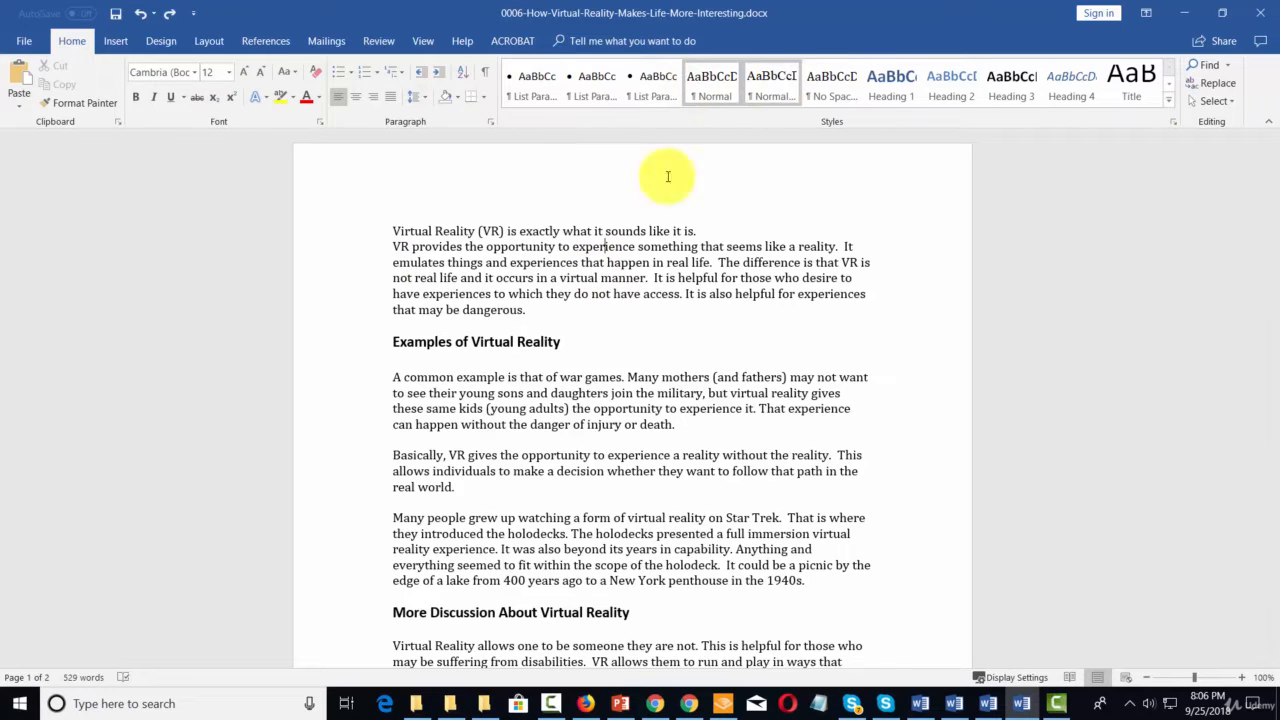
scroll(500, 417, "down", 2)
scroll(495, 500, "up", 2)
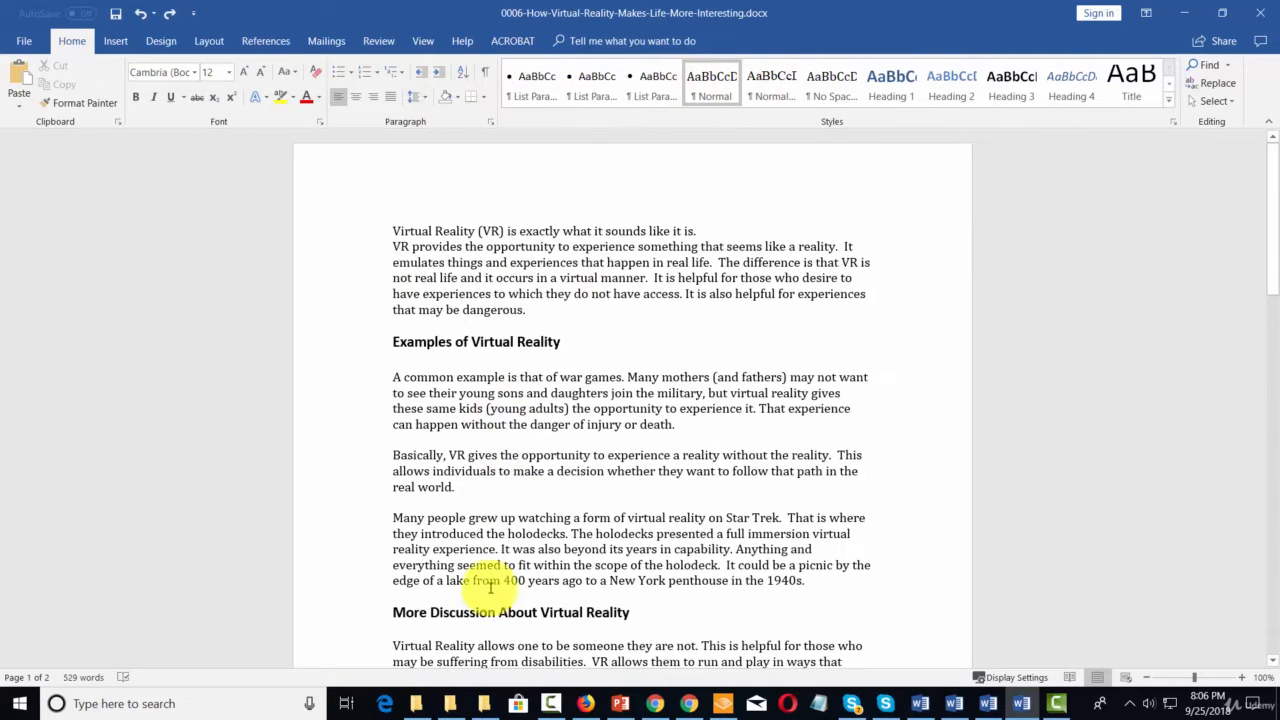
left_click(490, 340)
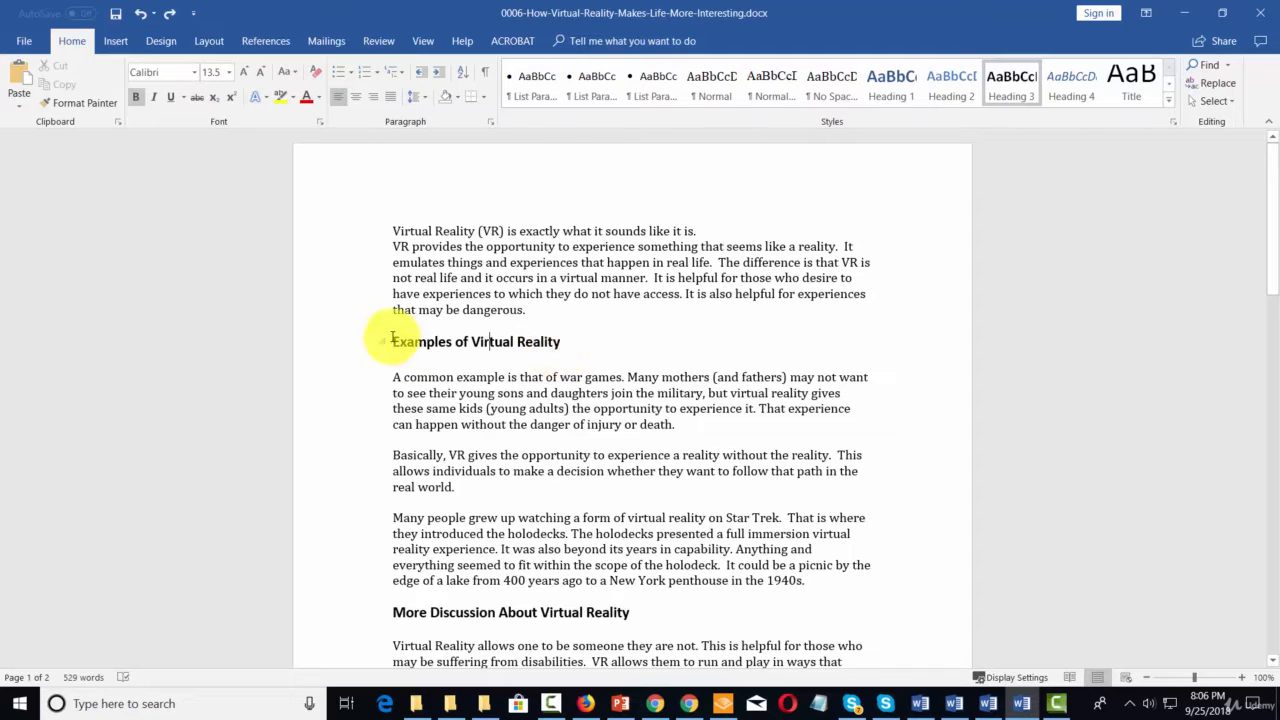
left_click_drag(391, 340, 548, 339)
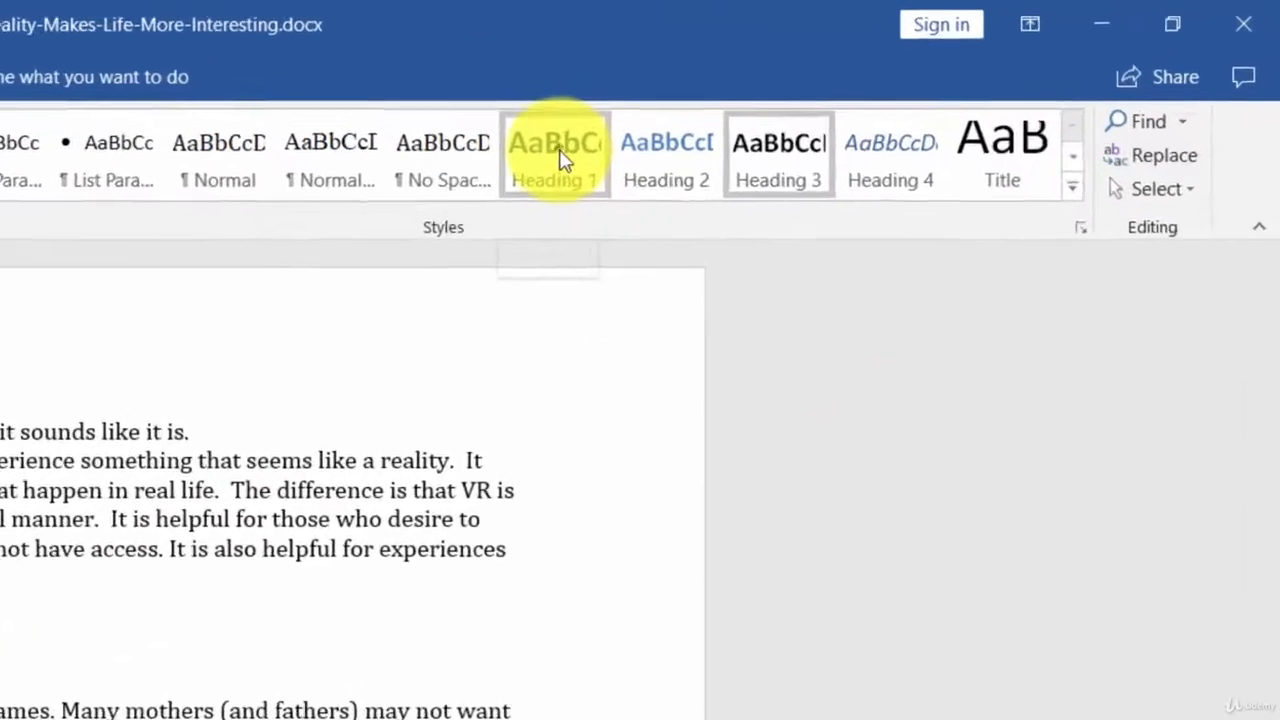
right_click(895, 84)
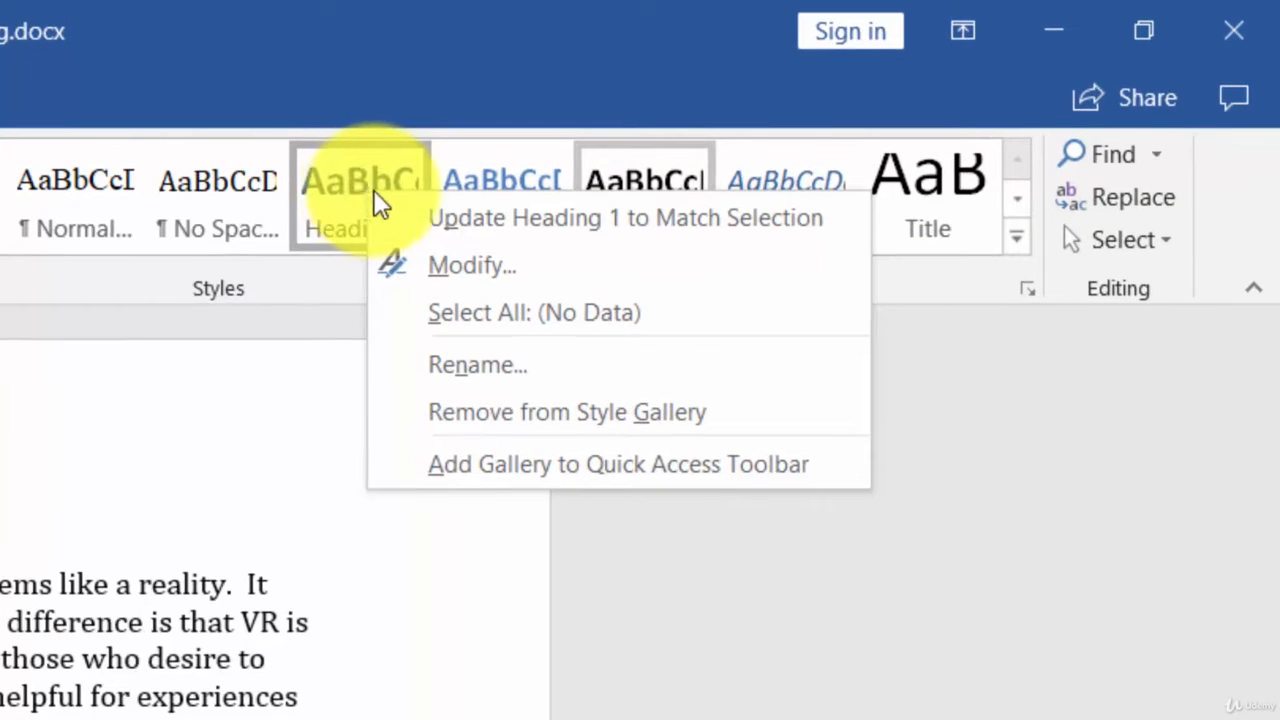
left_click(447, 220)
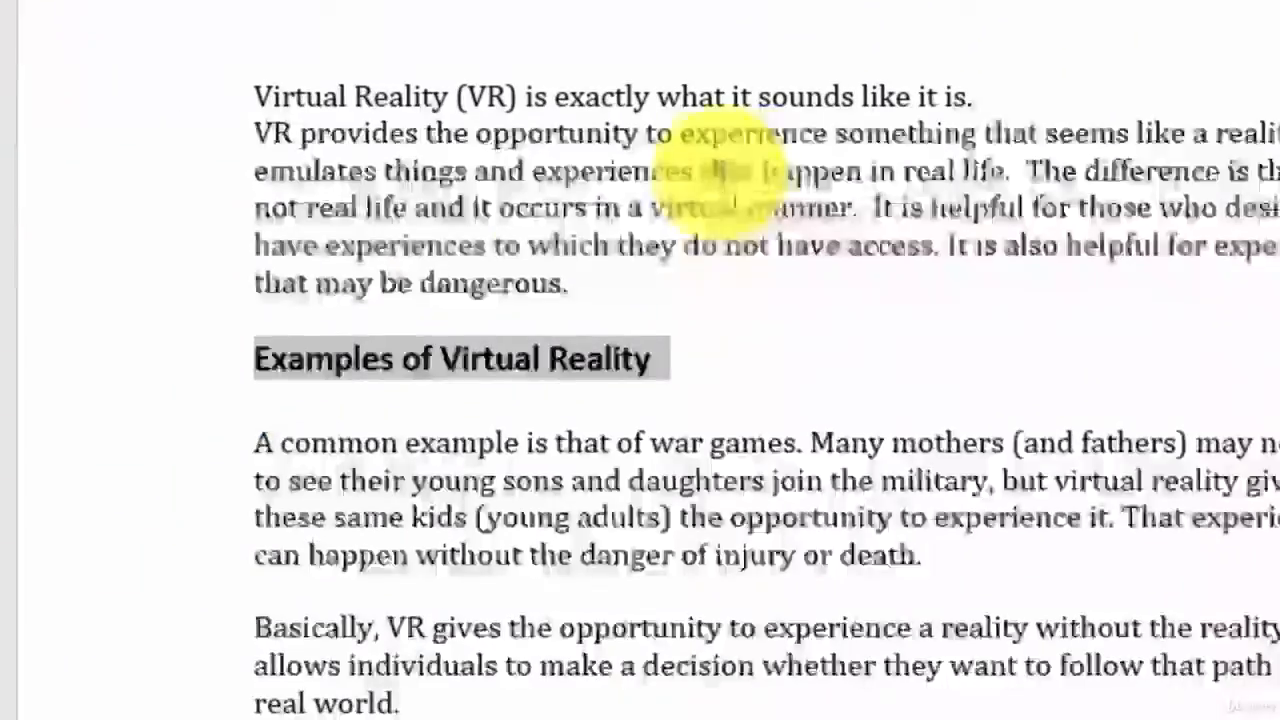
left_click(987, 150)
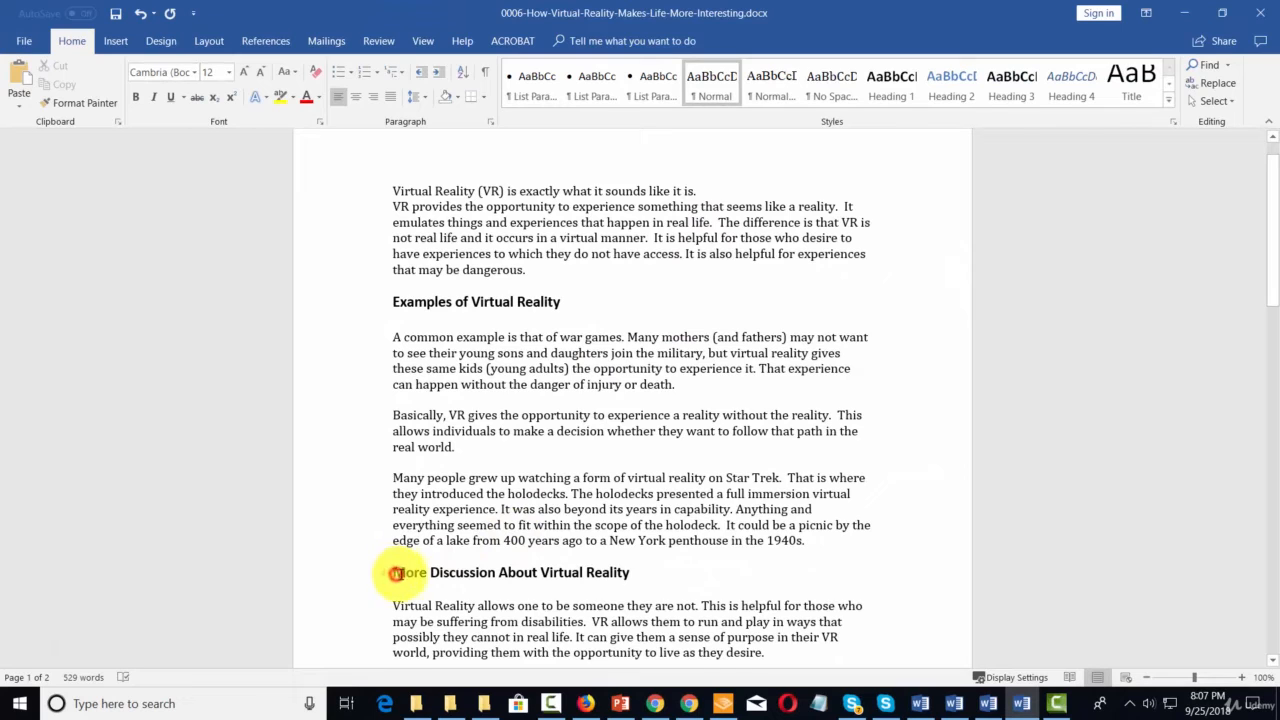
- Apply the Heading 1 style to the "More Discussion About Virtual Reality" heading
left_click_drag(396, 573, 618, 572)
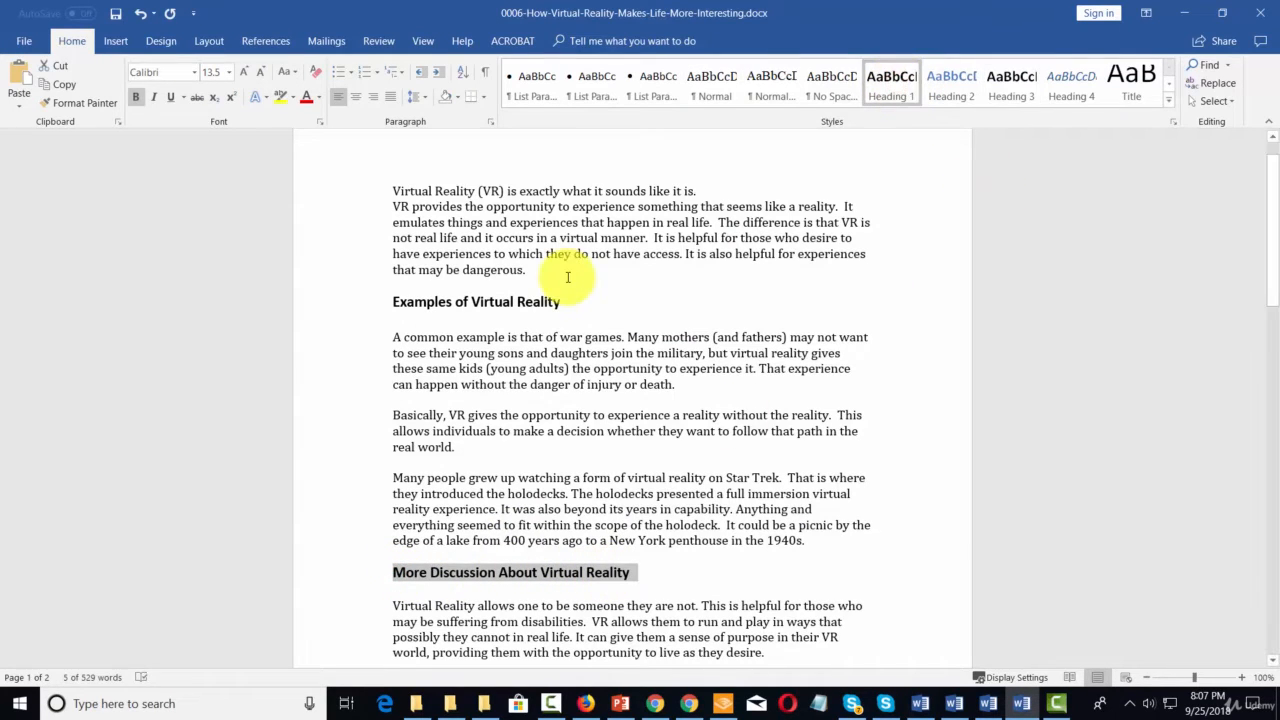
scroll(567, 277, "down", 10)
scroll(567, 277, "down", 2)
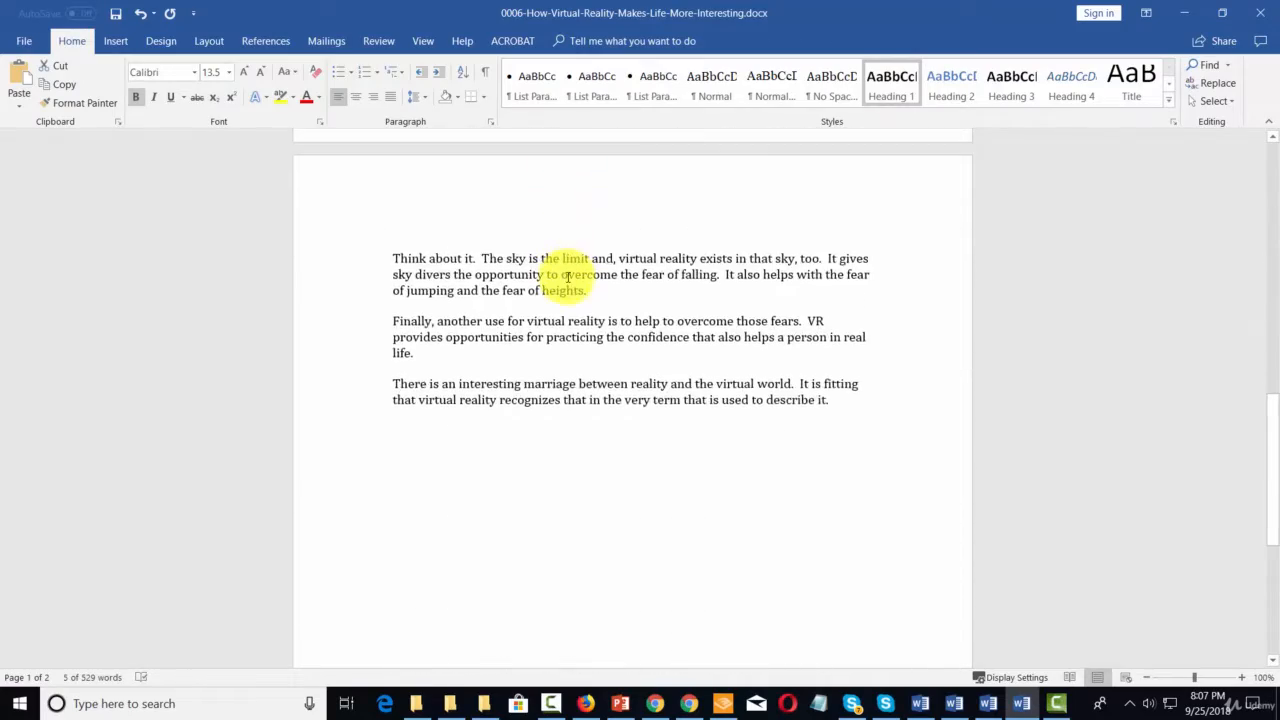
scroll(567, 277, "up", 15)
scroll(567, 277, "up", 2)
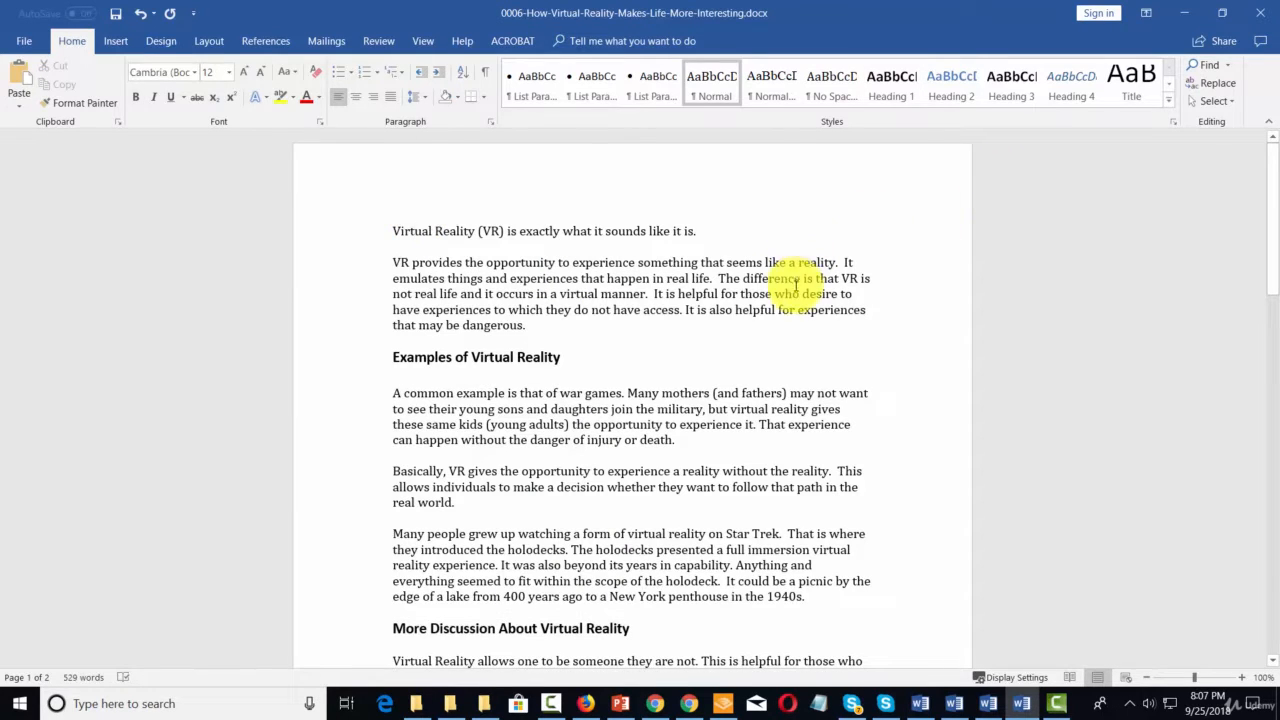
- Capitalize each word of the document's opening line and delete its final period
left_click_drag(389, 231, 697, 229)
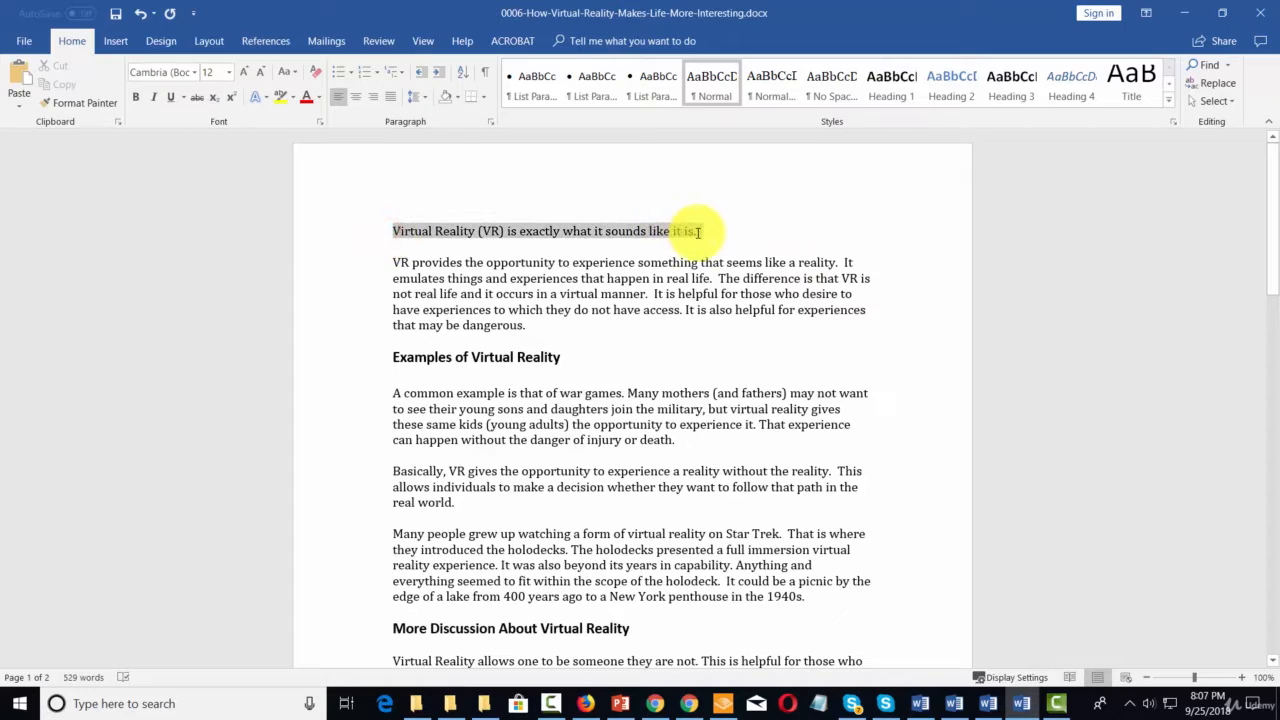
left_click(297, 75)
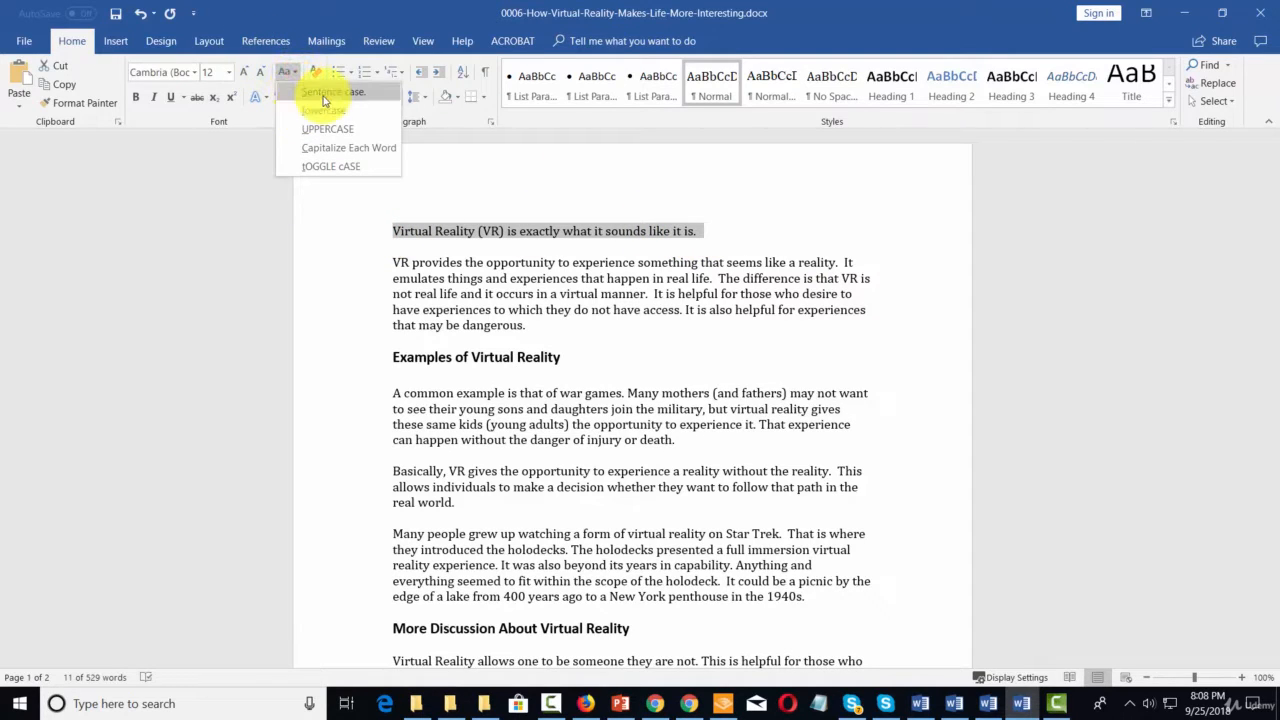
left_click(349, 148)
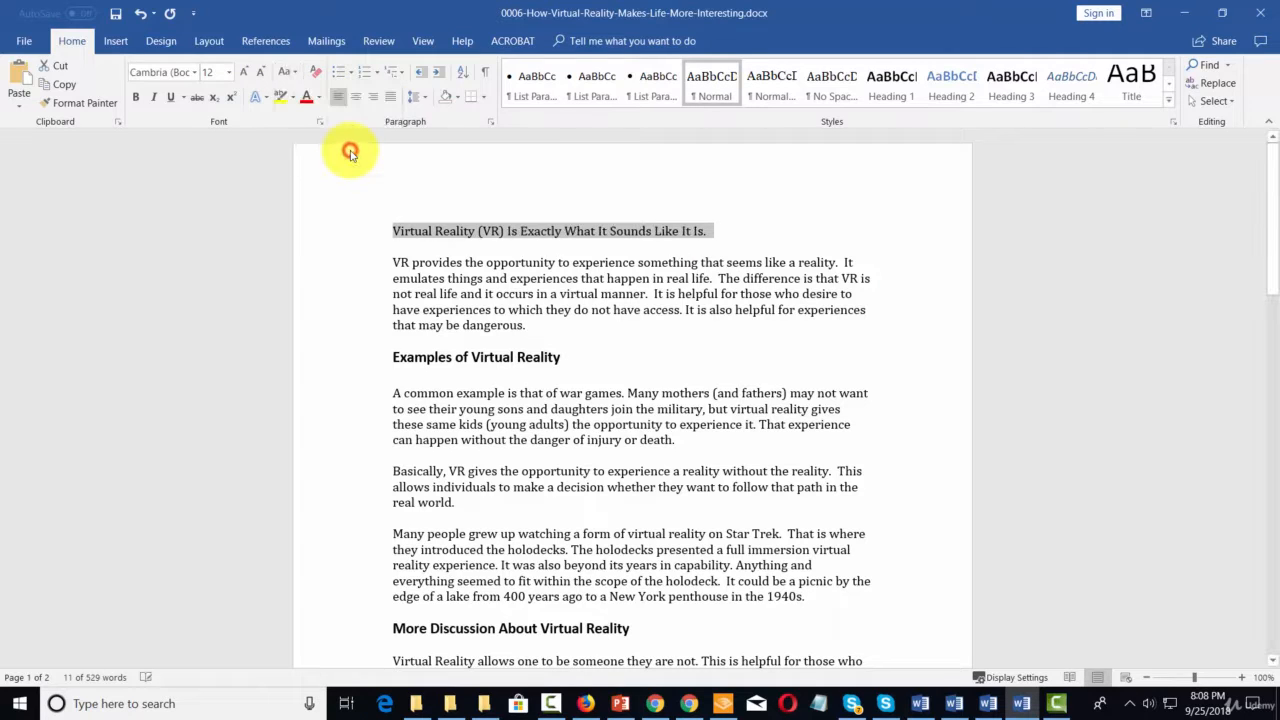
left_click(721, 230)
key("BackSpace")
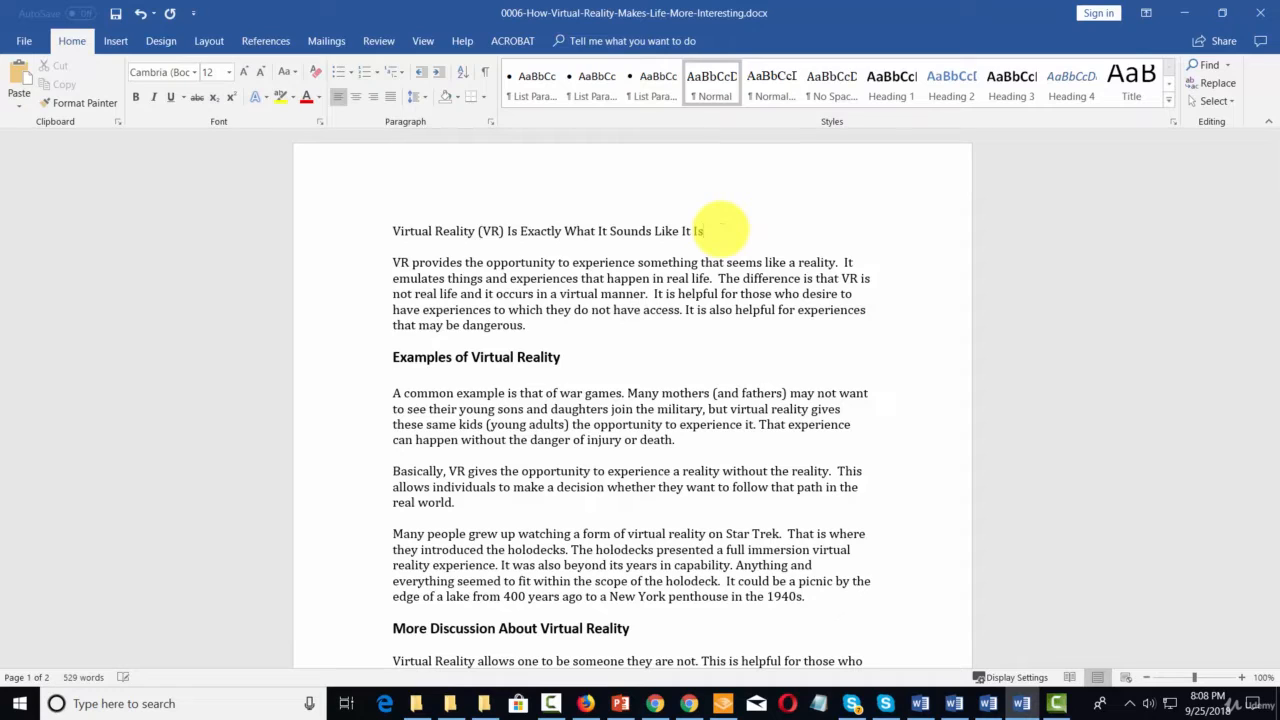
- Apply the Title style to the opening line and center it
left_click_drag(745, 225, 393, 231)
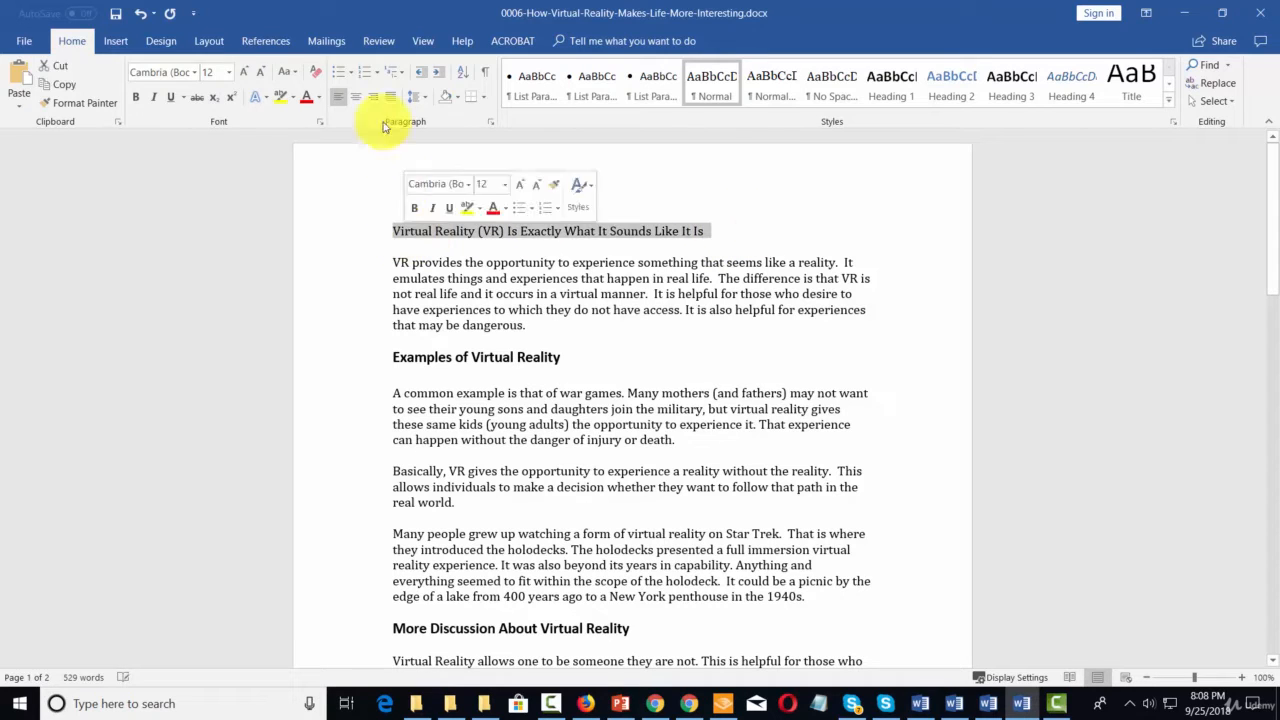
left_click(353, 98)
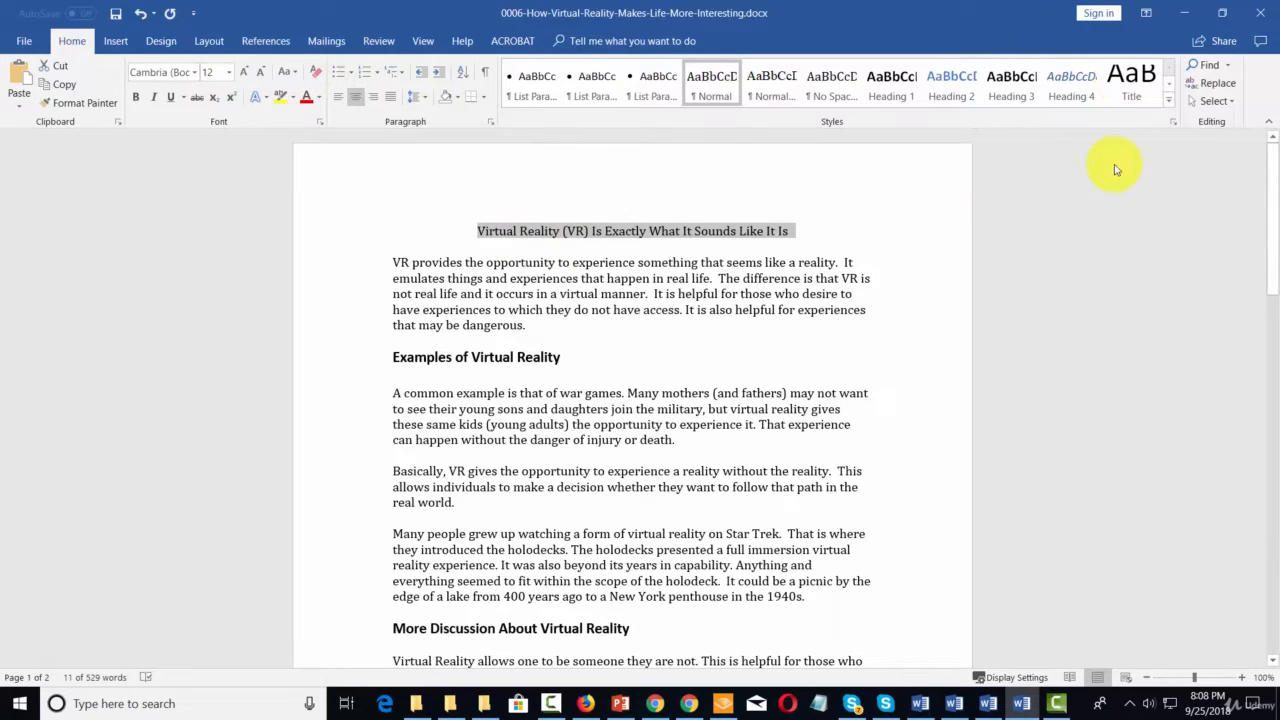
left_click(1128, 80)
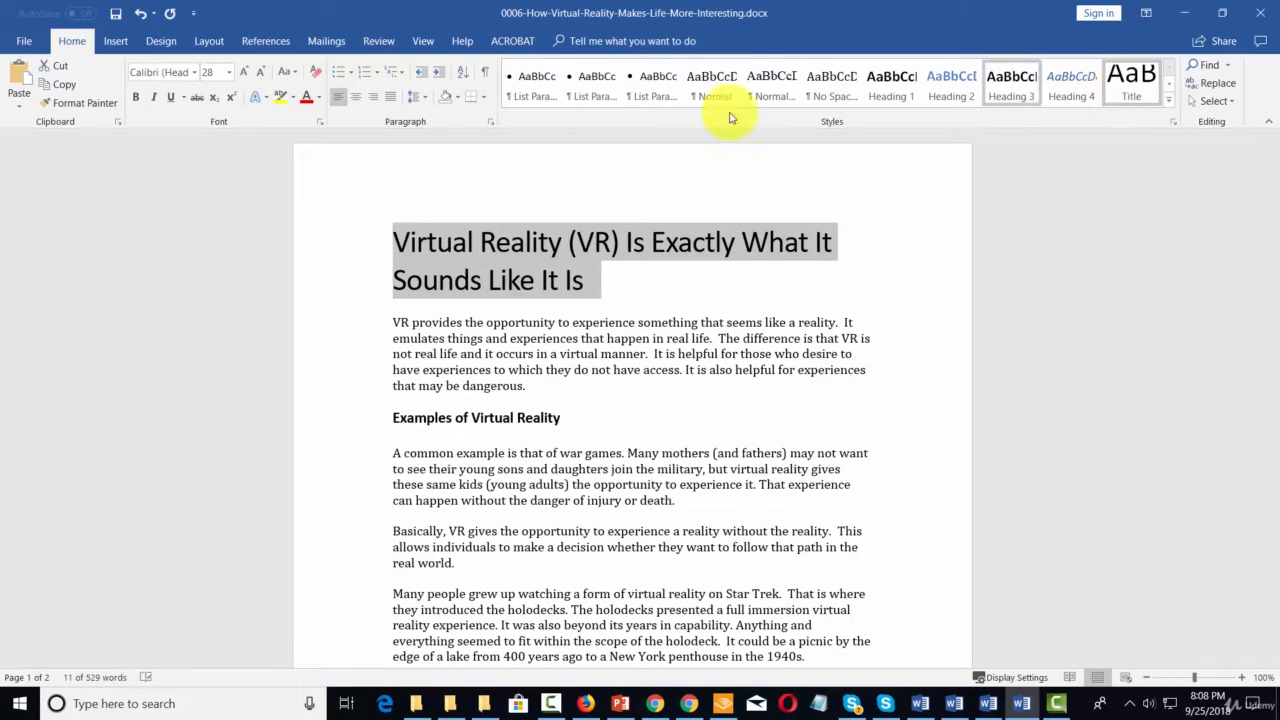
left_click(356, 97)
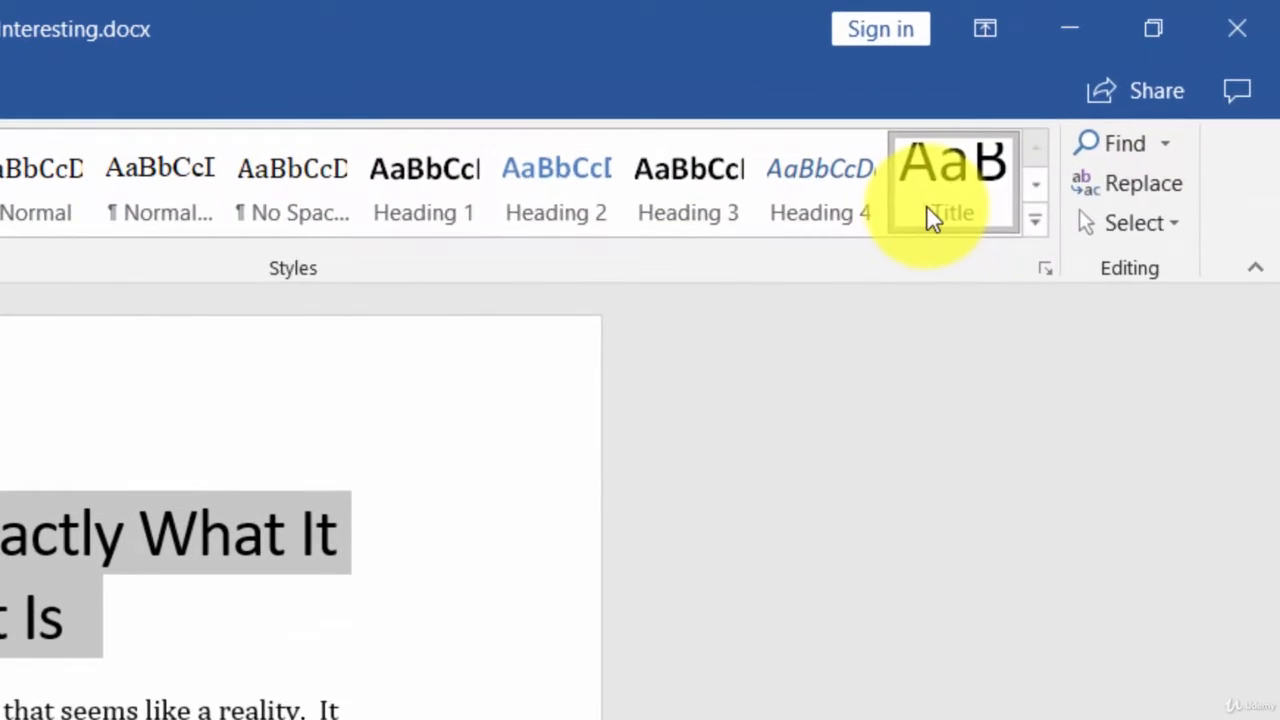
- Modify the Title style so its paragraph alignment is centered
right_click(930, 218)
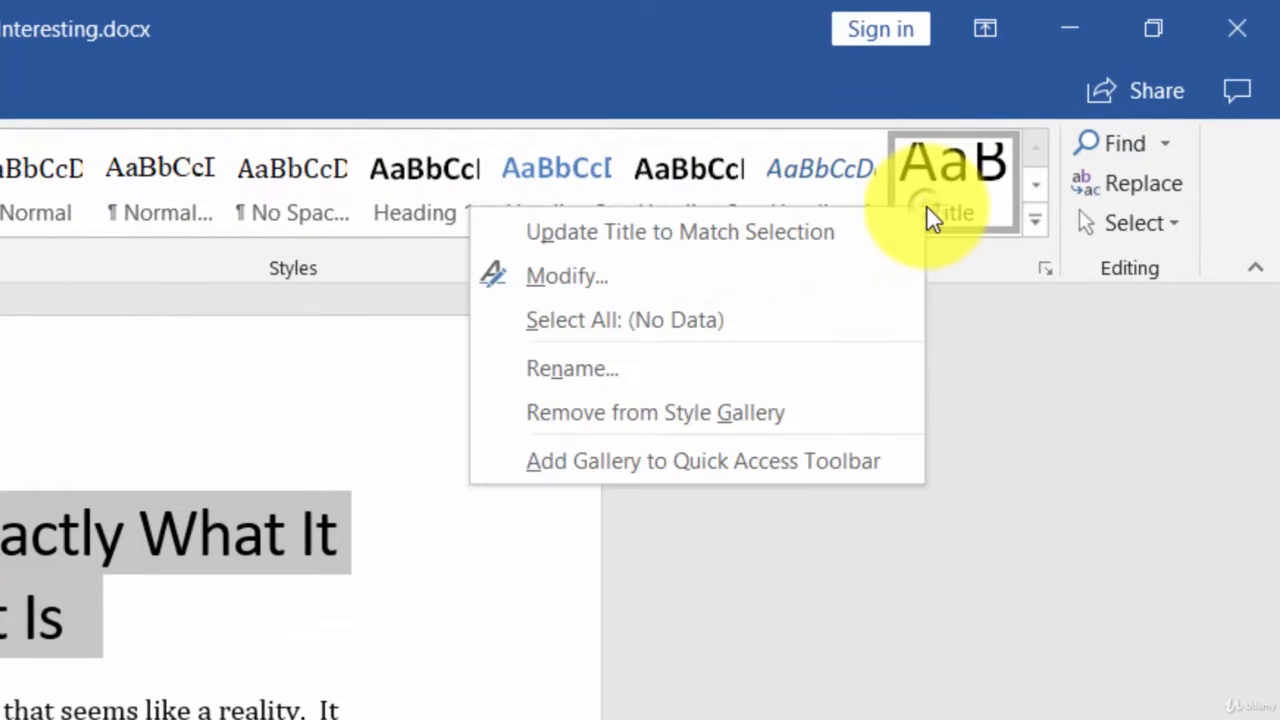
left_click(606, 285)
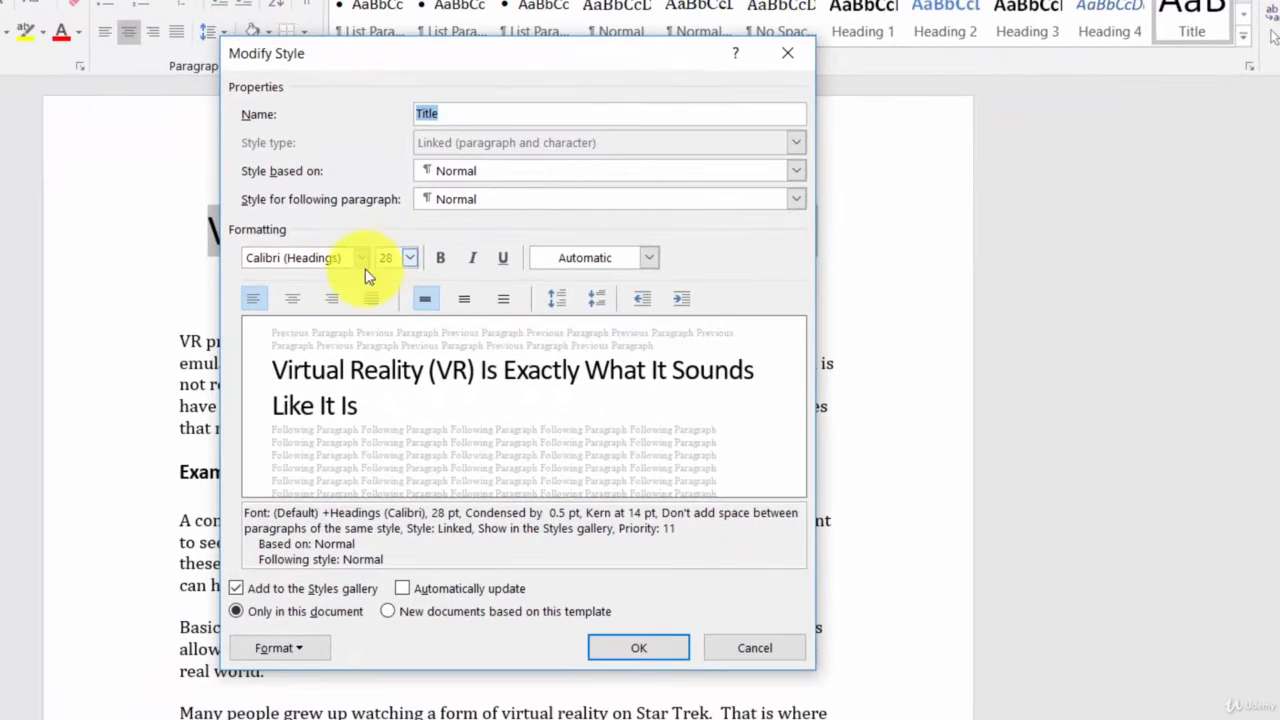
left_click(298, 300)
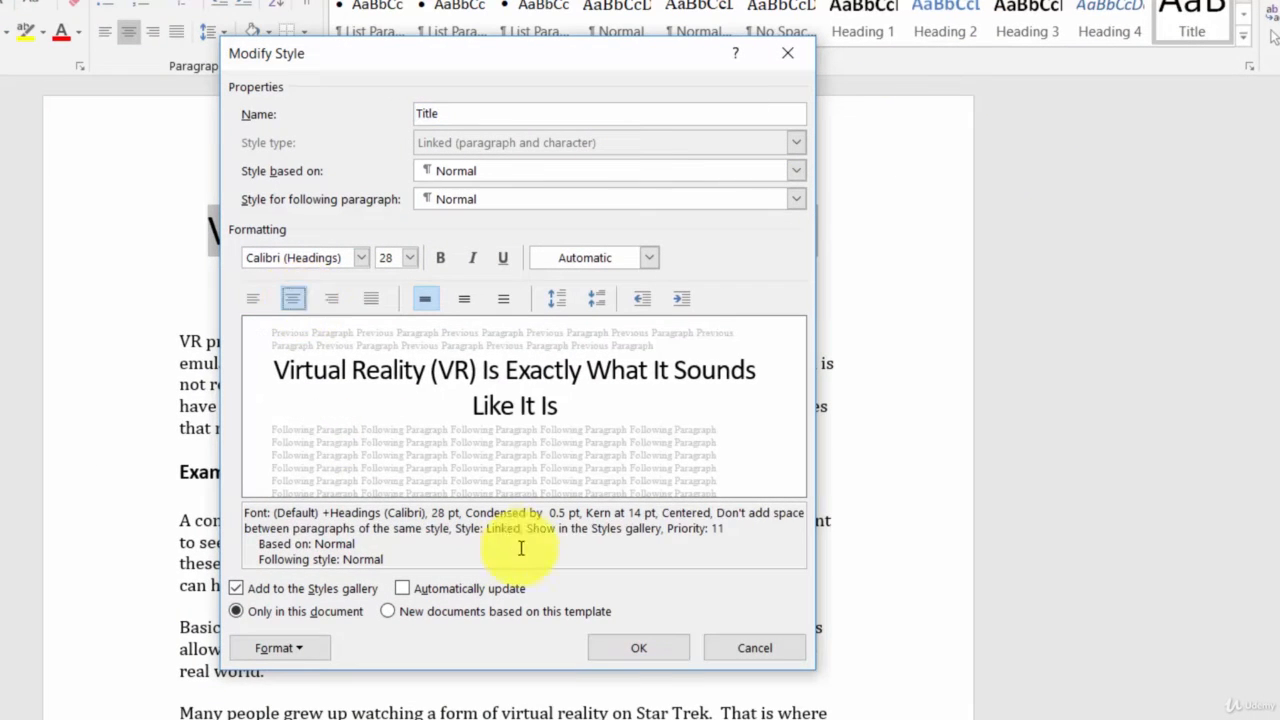
left_click(639, 645)
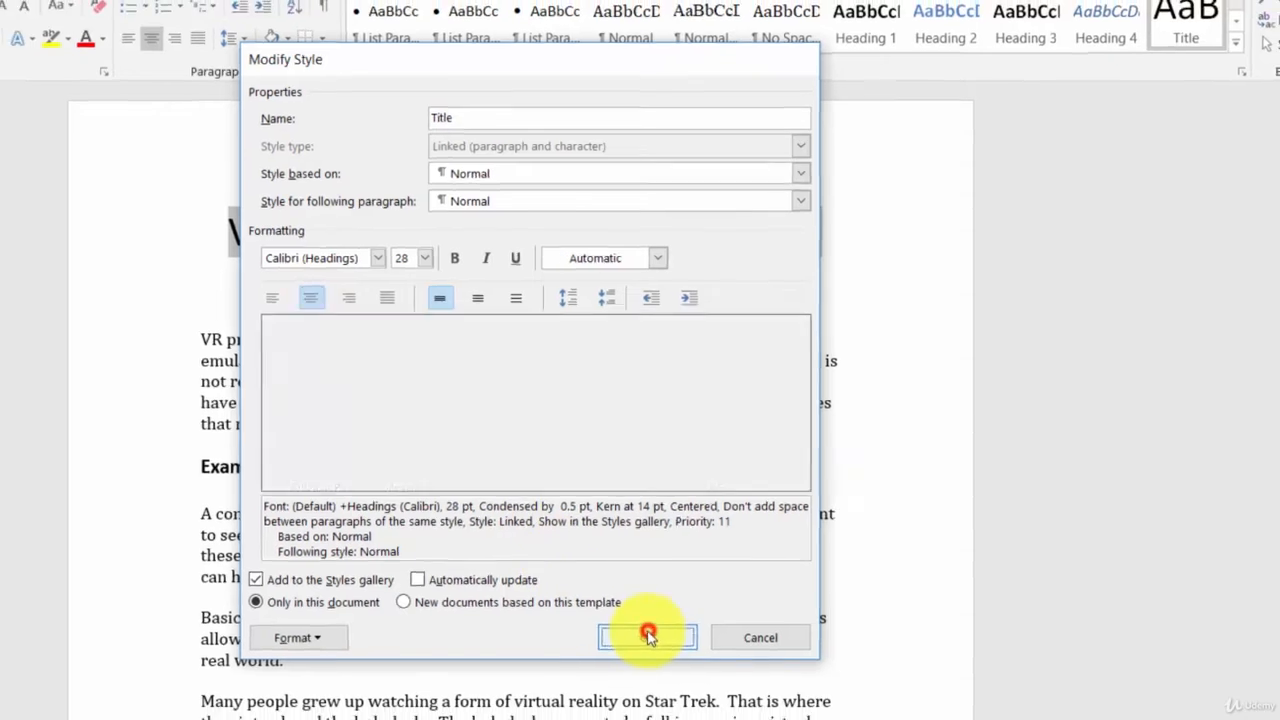
left_click(707, 457)
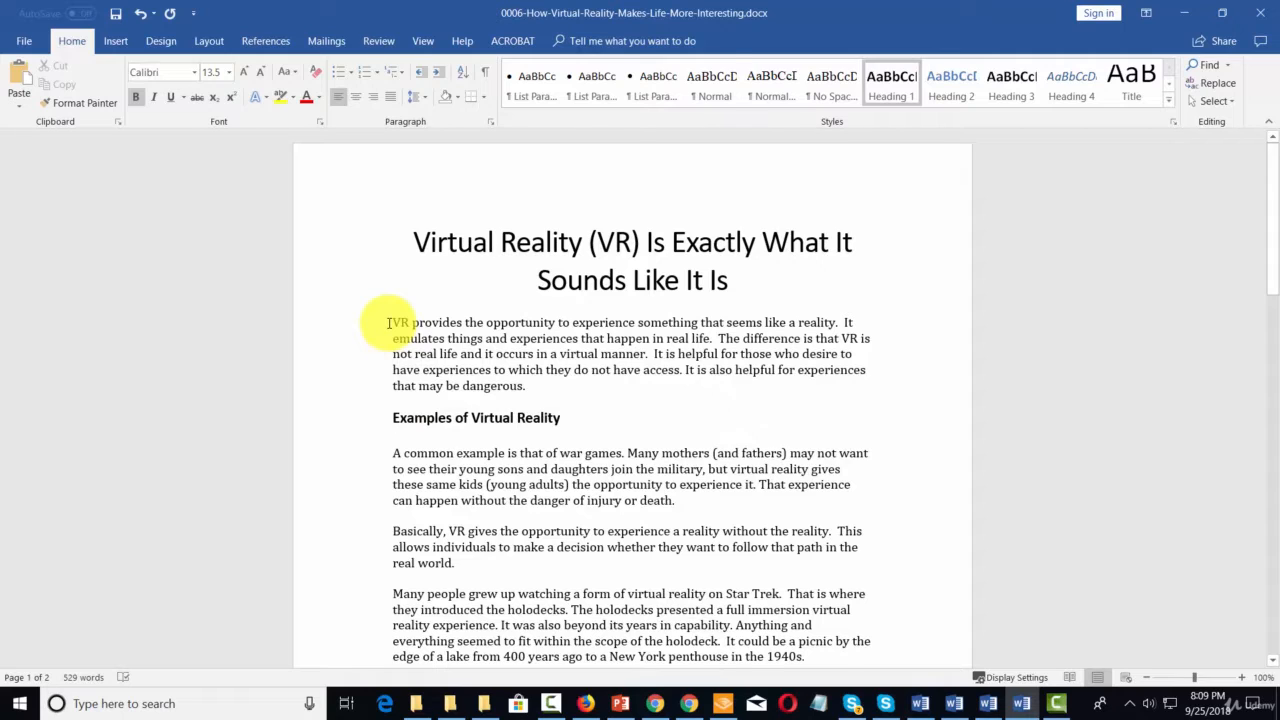
- Add the heading "The Opportunity of VR" above the first body paragraph and apply the Heading 1 style to it
type("The Opportunity of VR")
left_click_drag(392, 322, 505, 322)
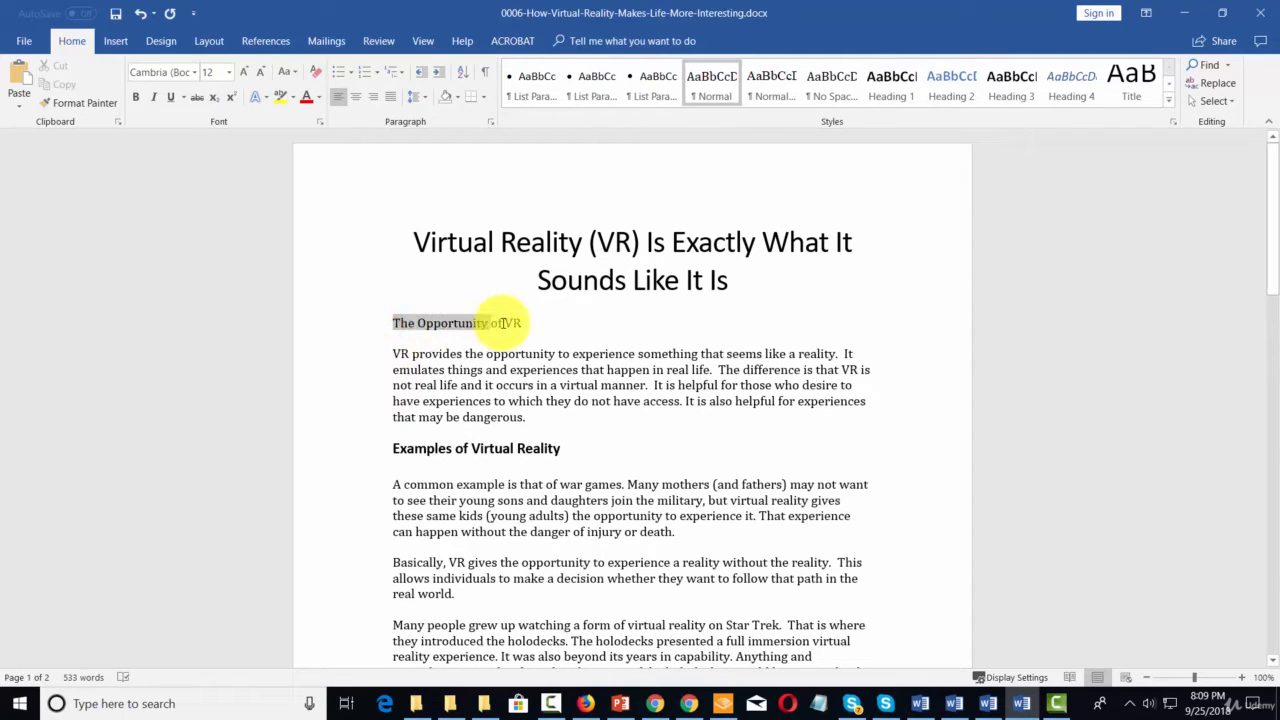
left_click(889, 86)
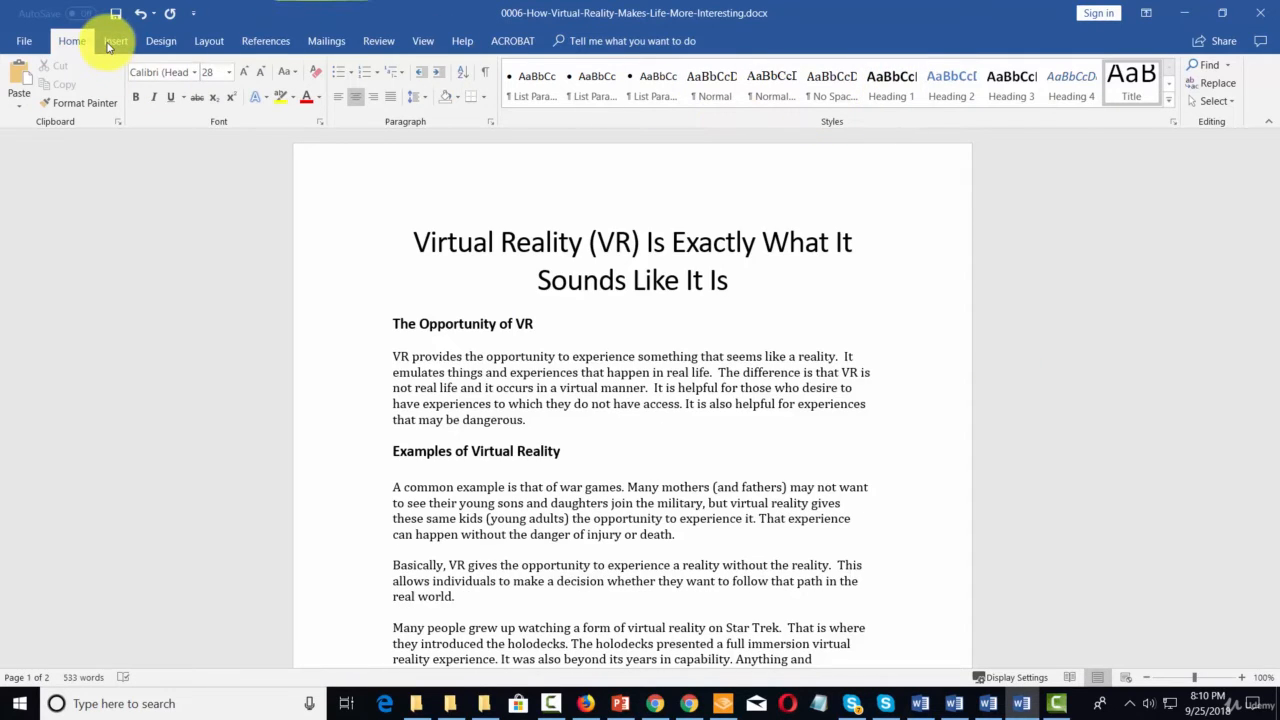
- Insert a page break between the title and the "The Opportunity of VR" heading
left_click(110, 43)
left_click(38, 101)
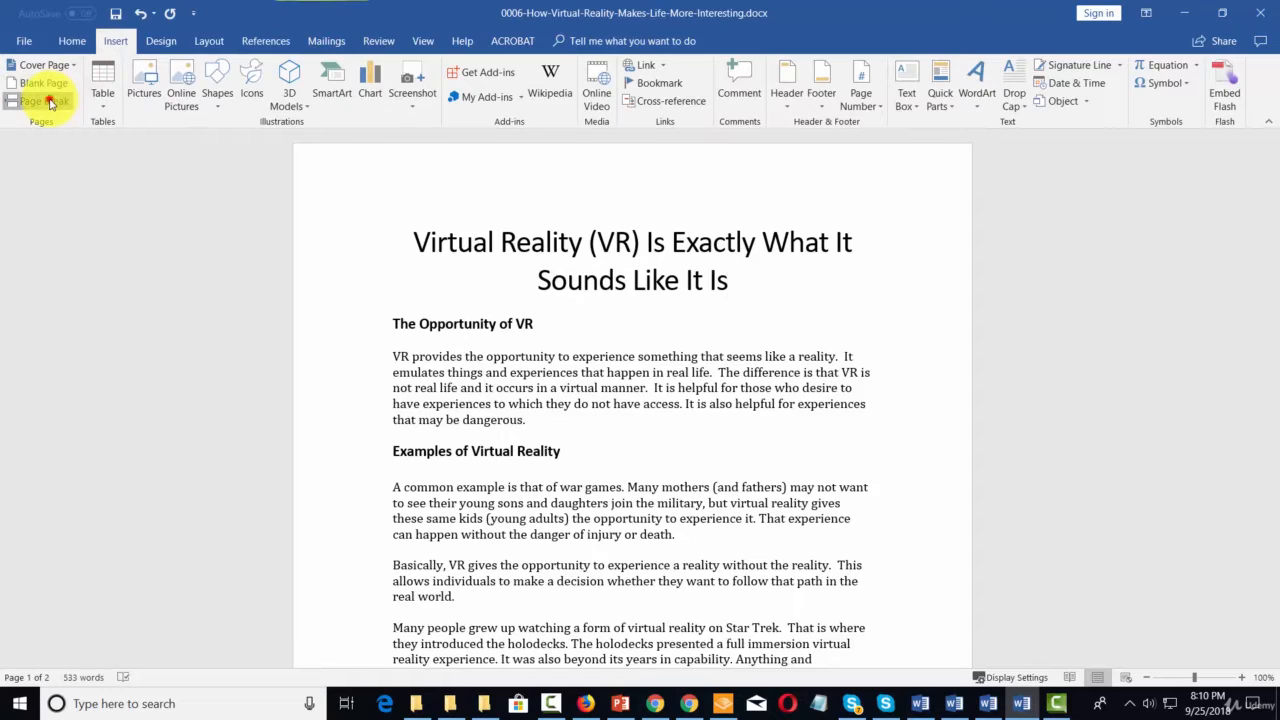
scroll(575, 293, "up", 5)
scroll(575, 293, "up", 1)
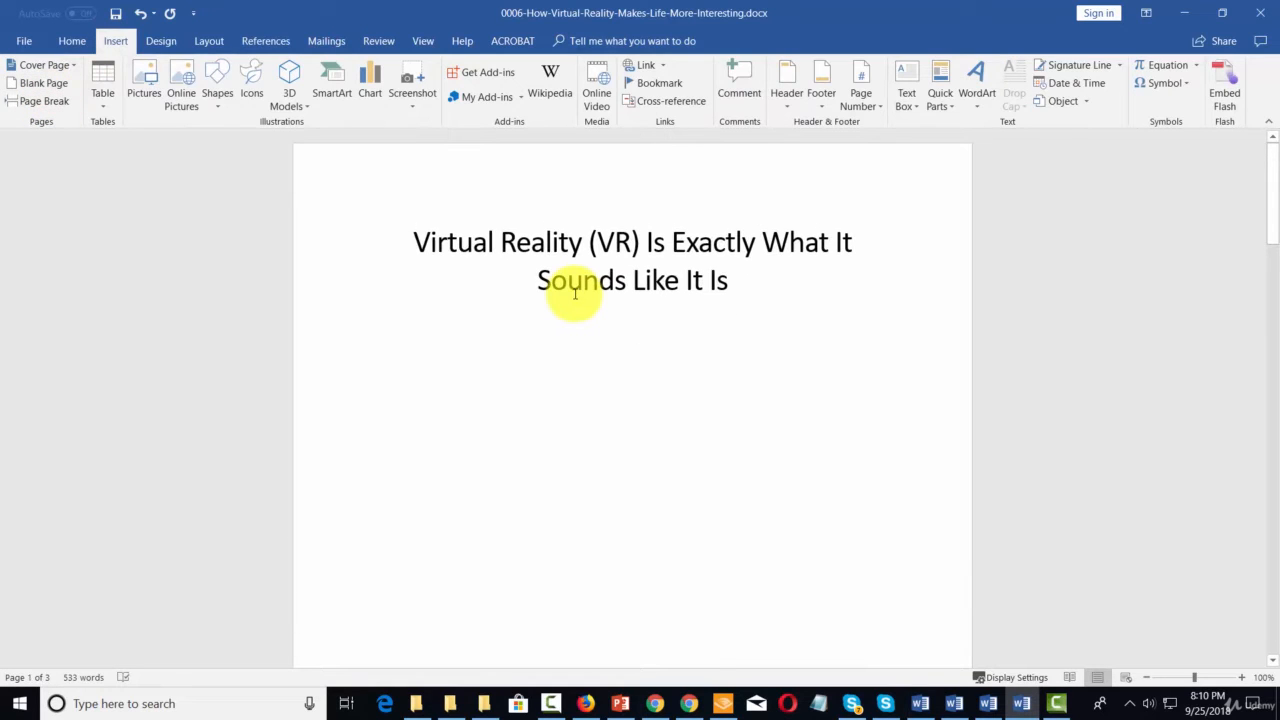
scroll(575, 293, "down", 2)
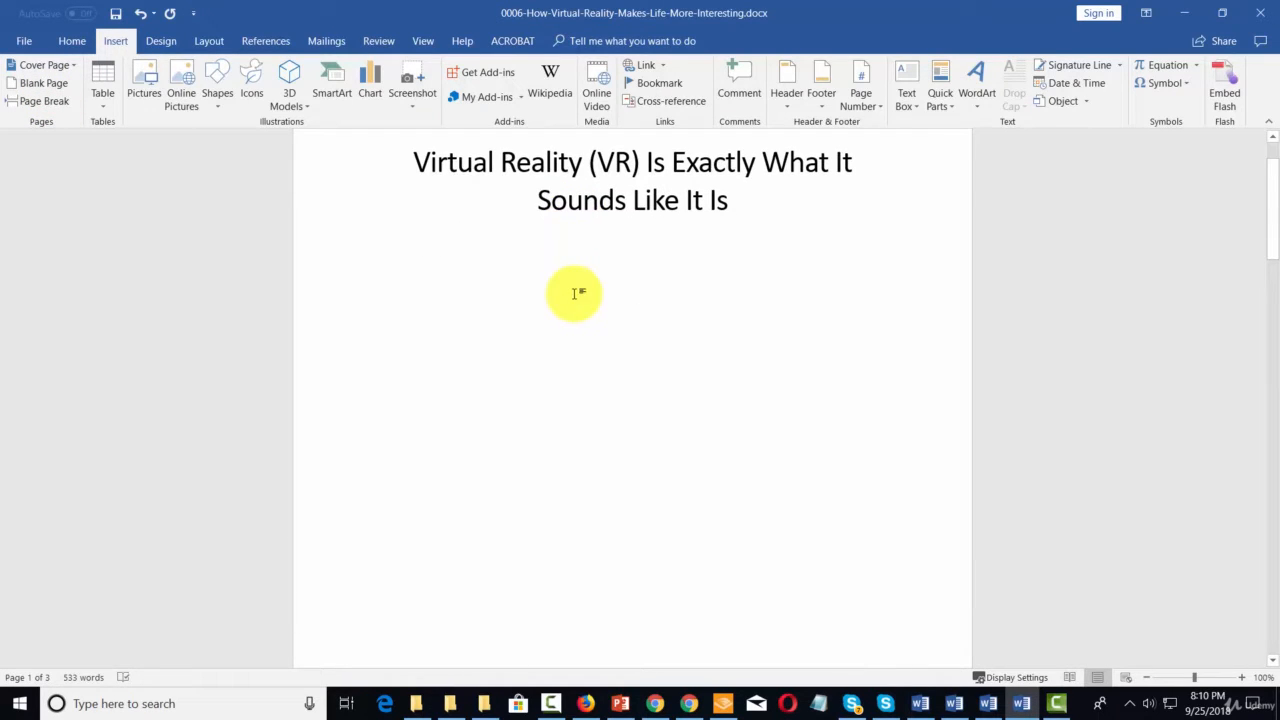
scroll(585, 292, "down", 1)
scroll(720, 231, "up", 2)
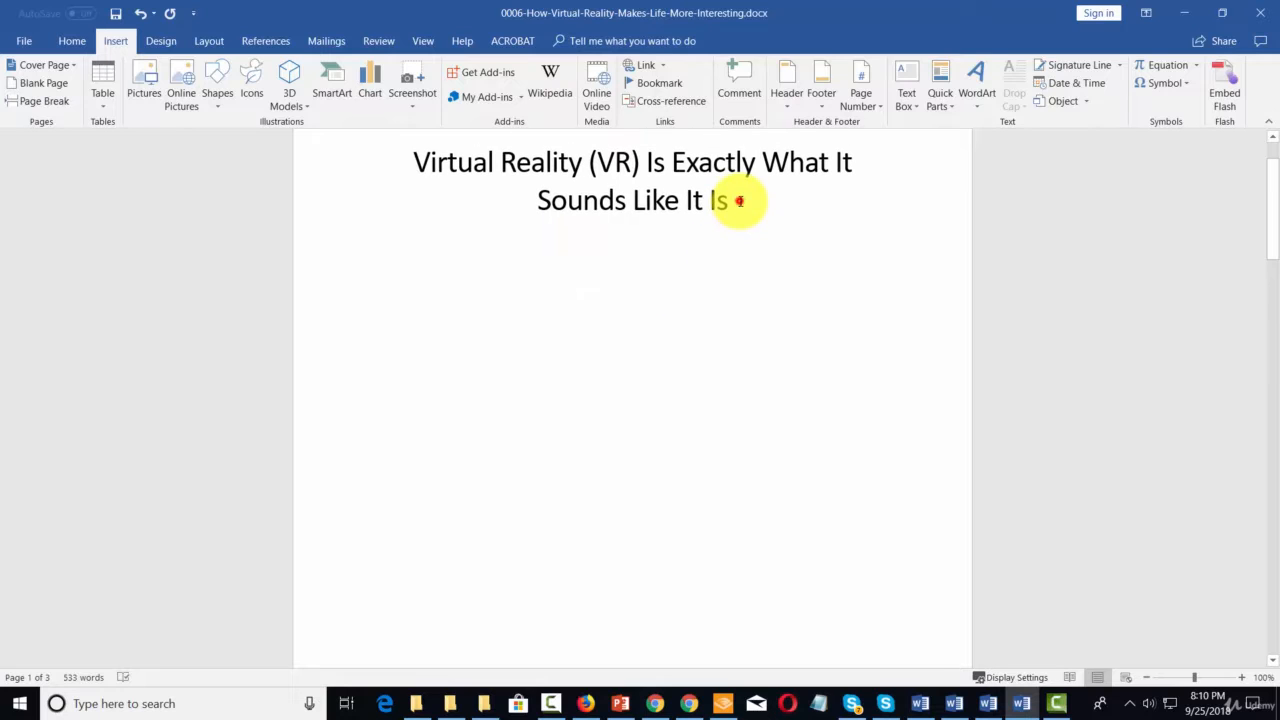
- Add an empty page between the title page and the page that starts with "The Opportunity of VR"
left_click(738, 200)
left_click(44, 97)
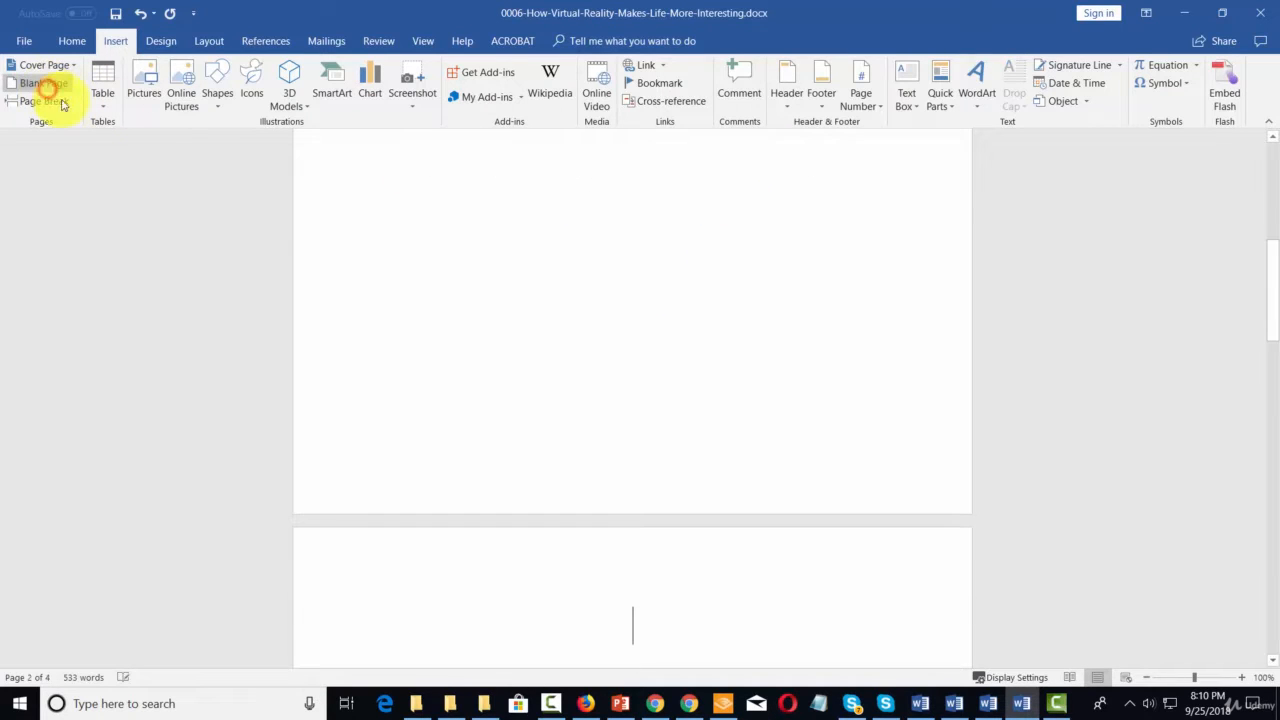
scroll(610, 342, "up", 5)
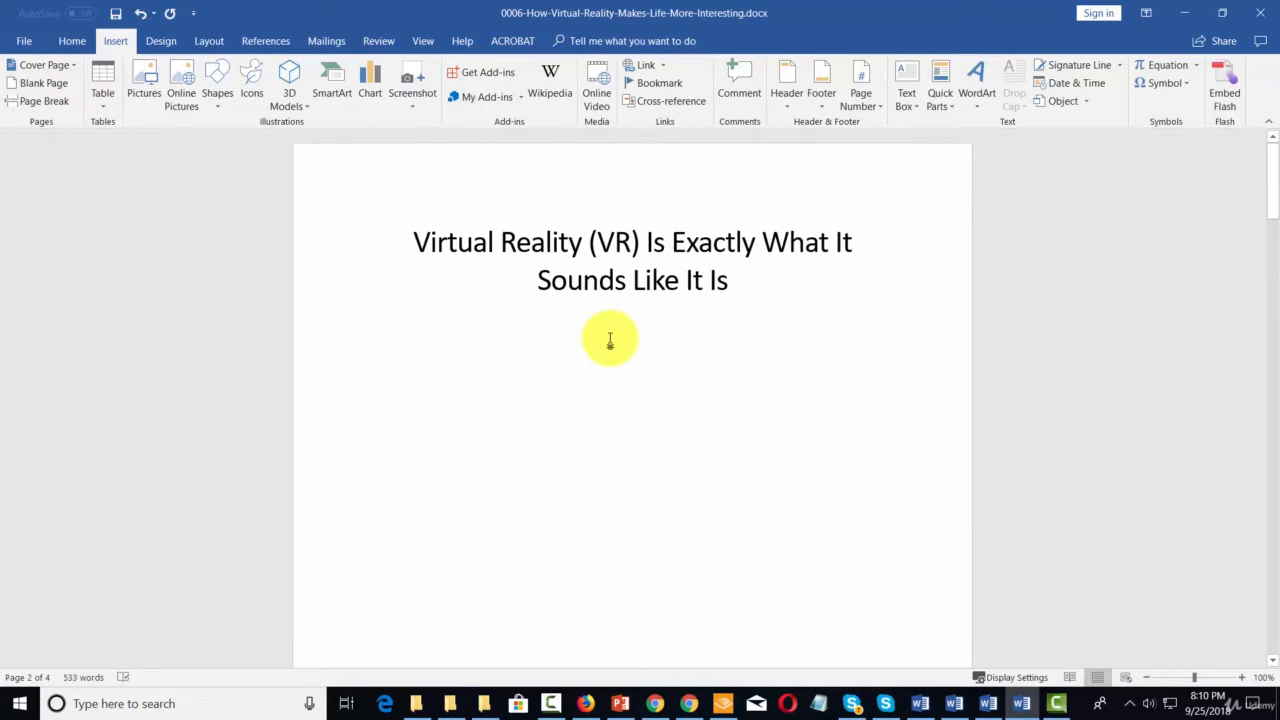
scroll(610, 342, "down", 2)
scroll(610, 342, "down", 10)
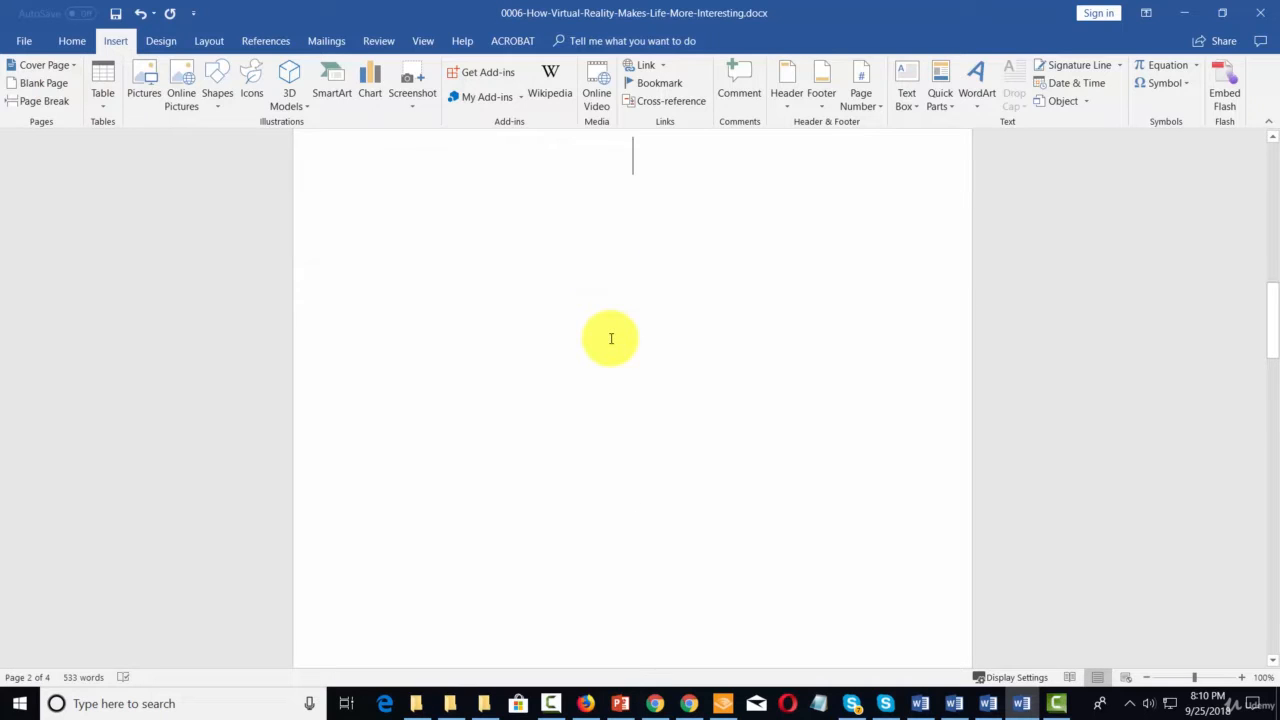
scroll(610, 338, "down", 9)
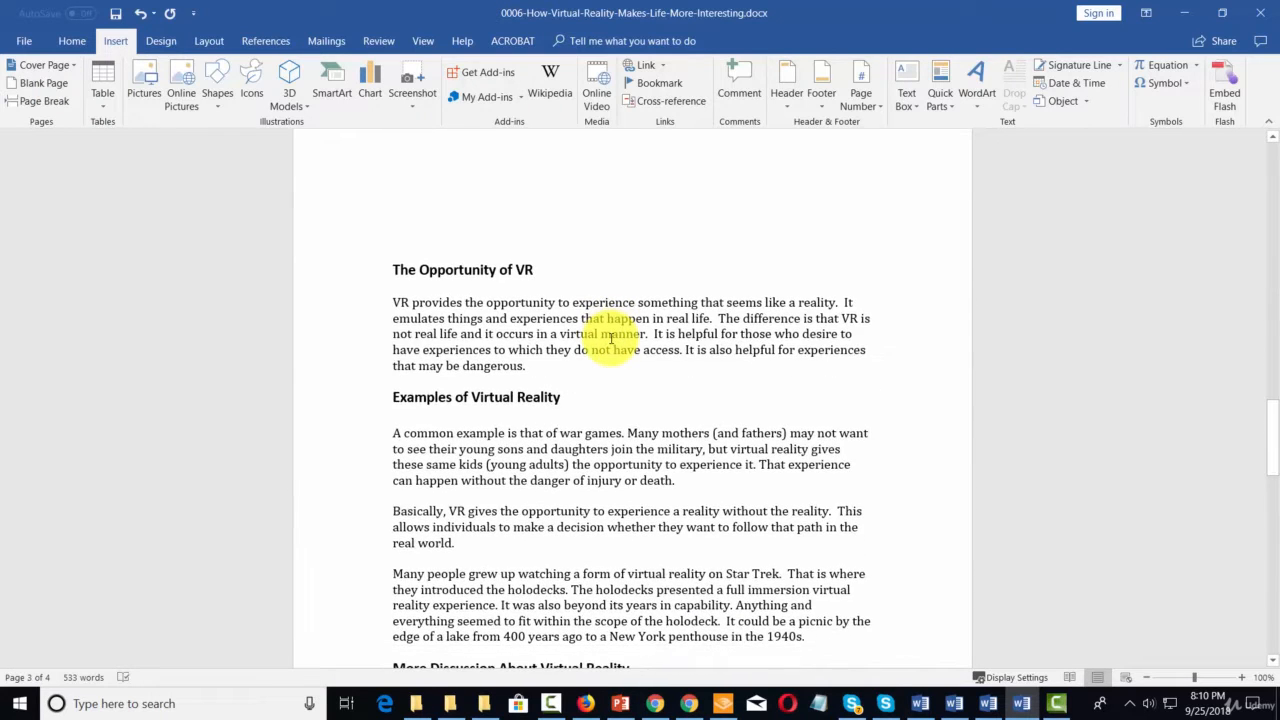
scroll(605, 300, "up", 5)
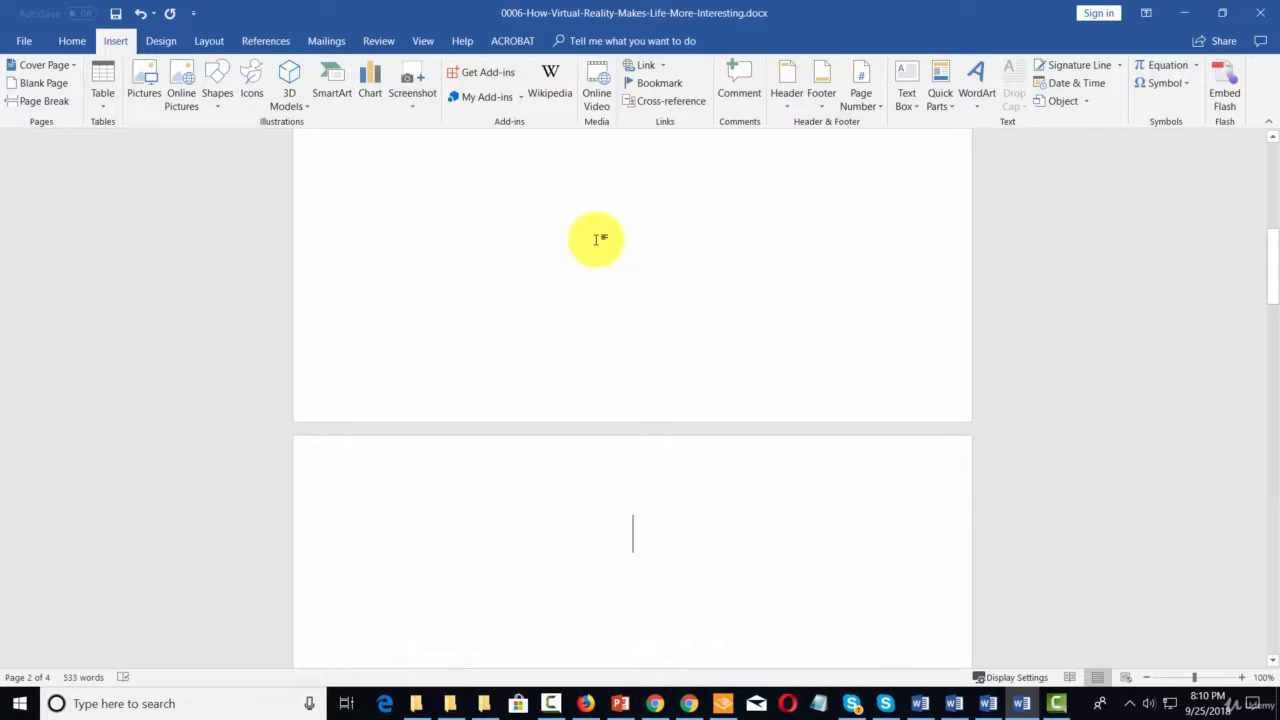
- Insert an Automatic Table 1 table of contents on the empty page after the title page
left_click(254, 40)
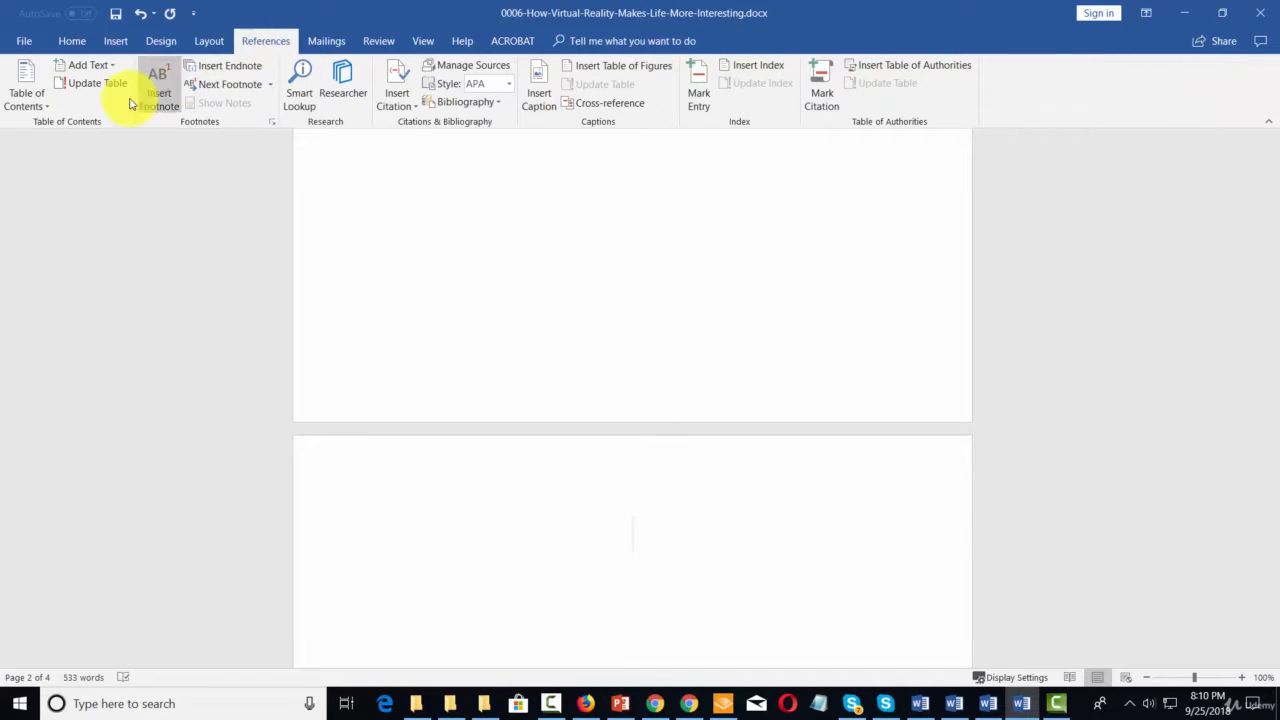
left_click(47, 108)
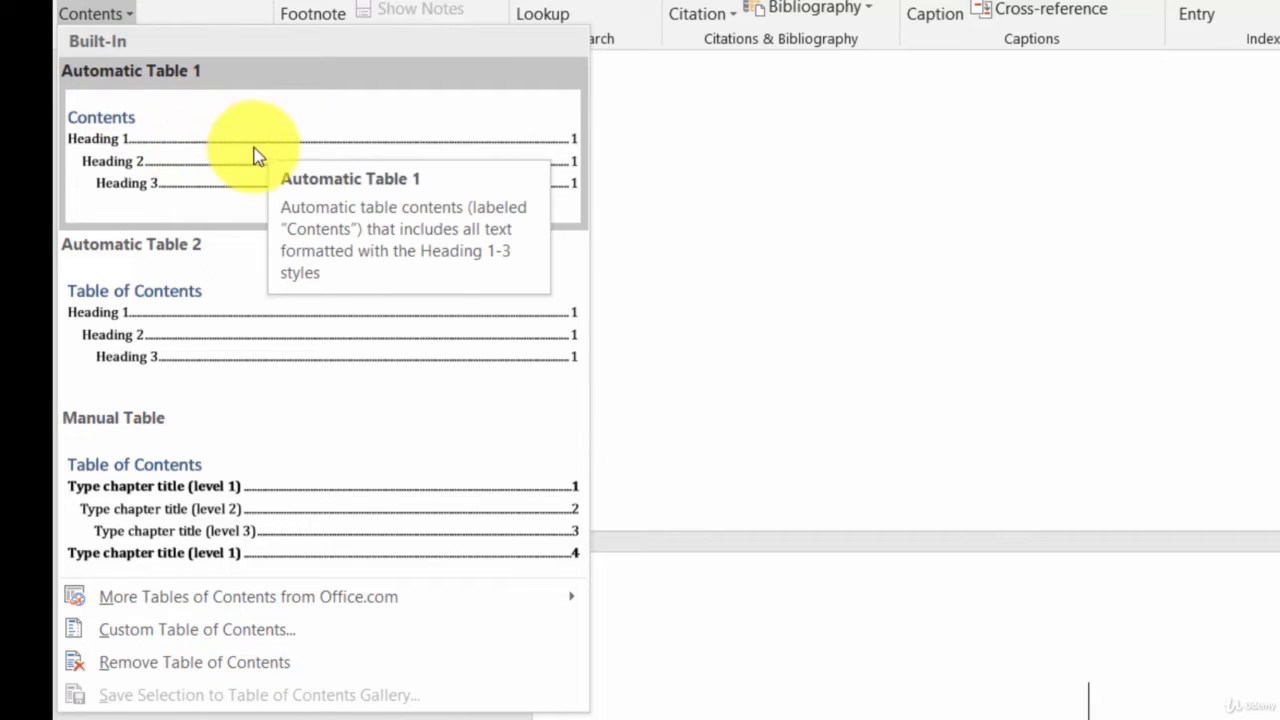
left_click(160, 163)
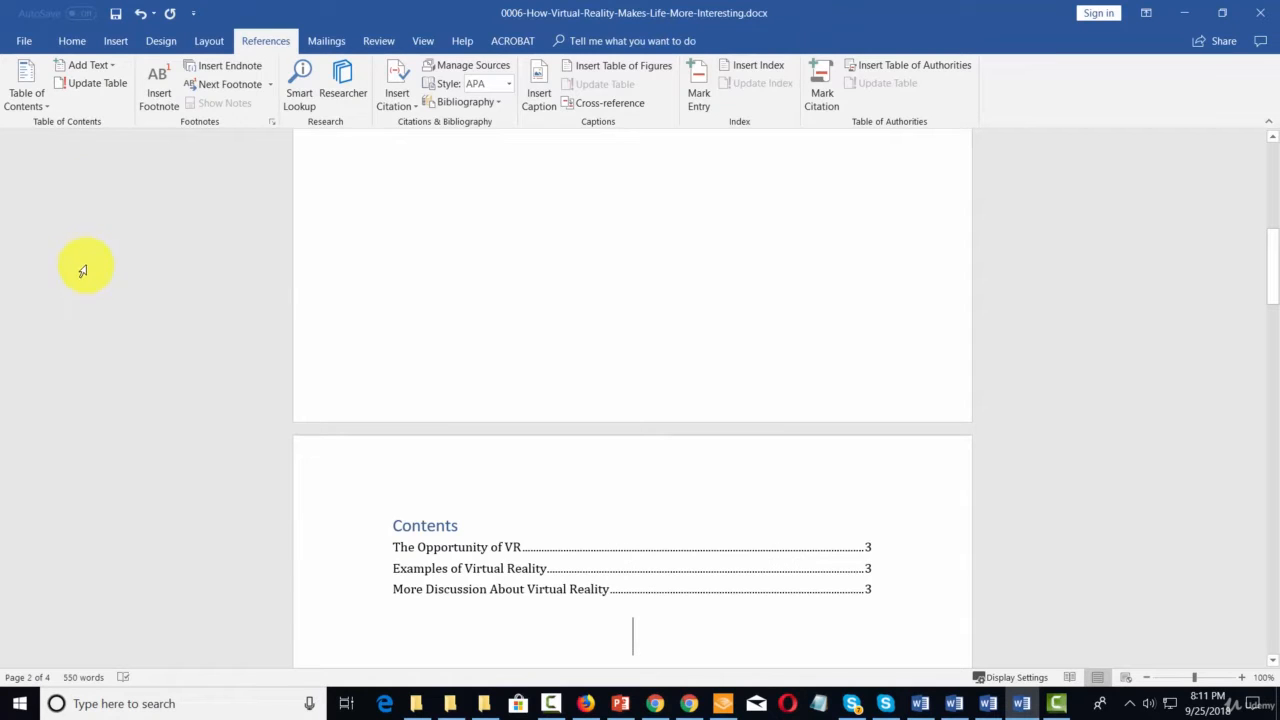
scroll(83, 270, "down", 3)
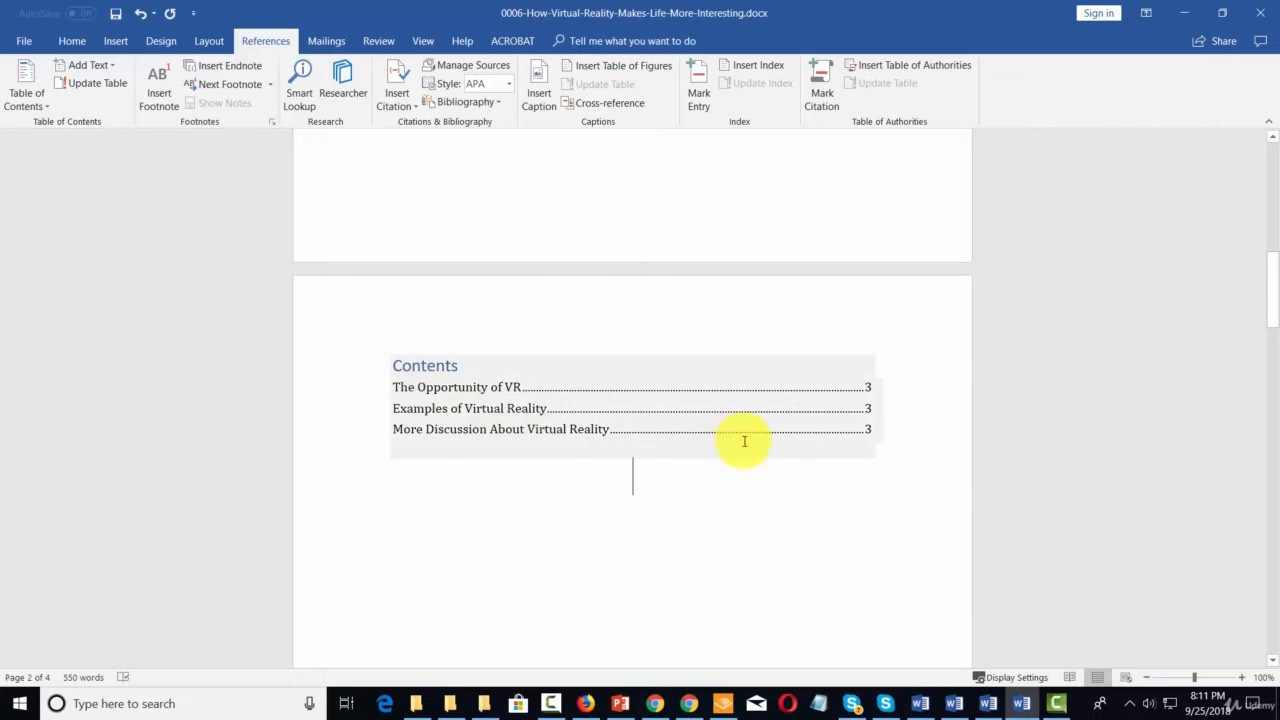
scroll(775, 435, "up", 2)
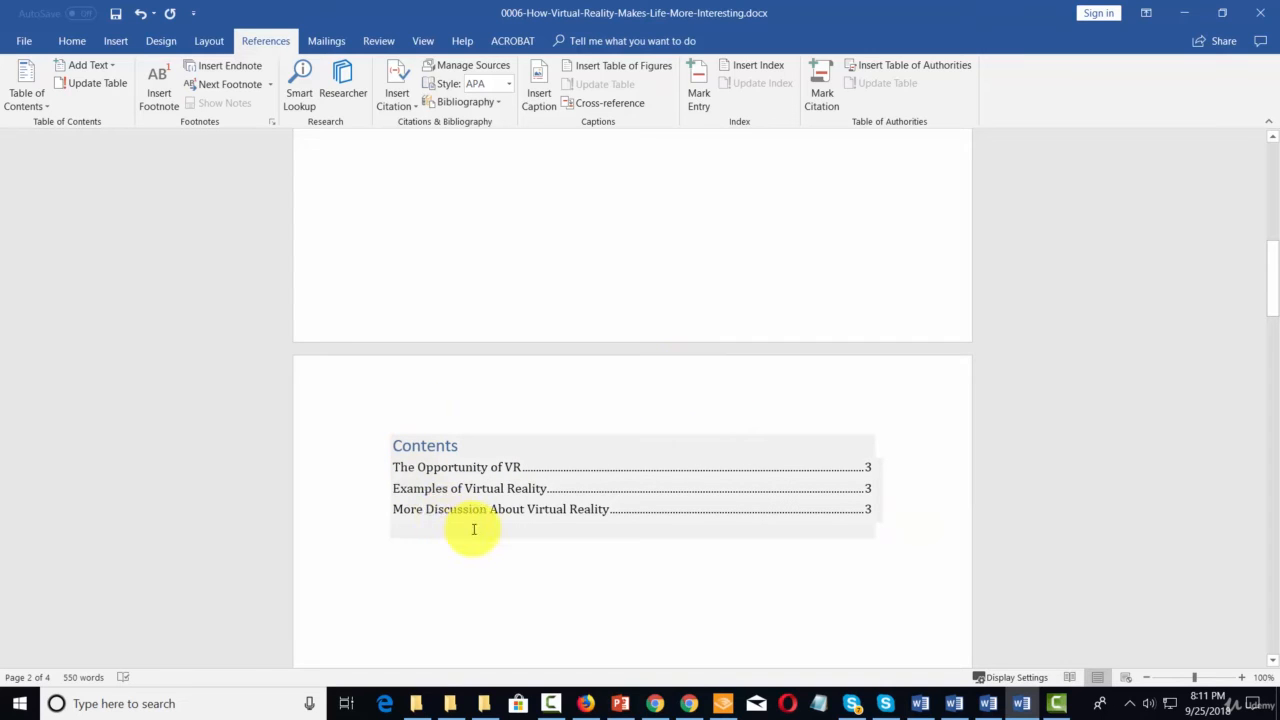
- Insert a page break after the paragraph under "The Opportunity of VR" so "Examples of Virtual Reality" starts on a new page
scroll(474, 529, "down", 10)
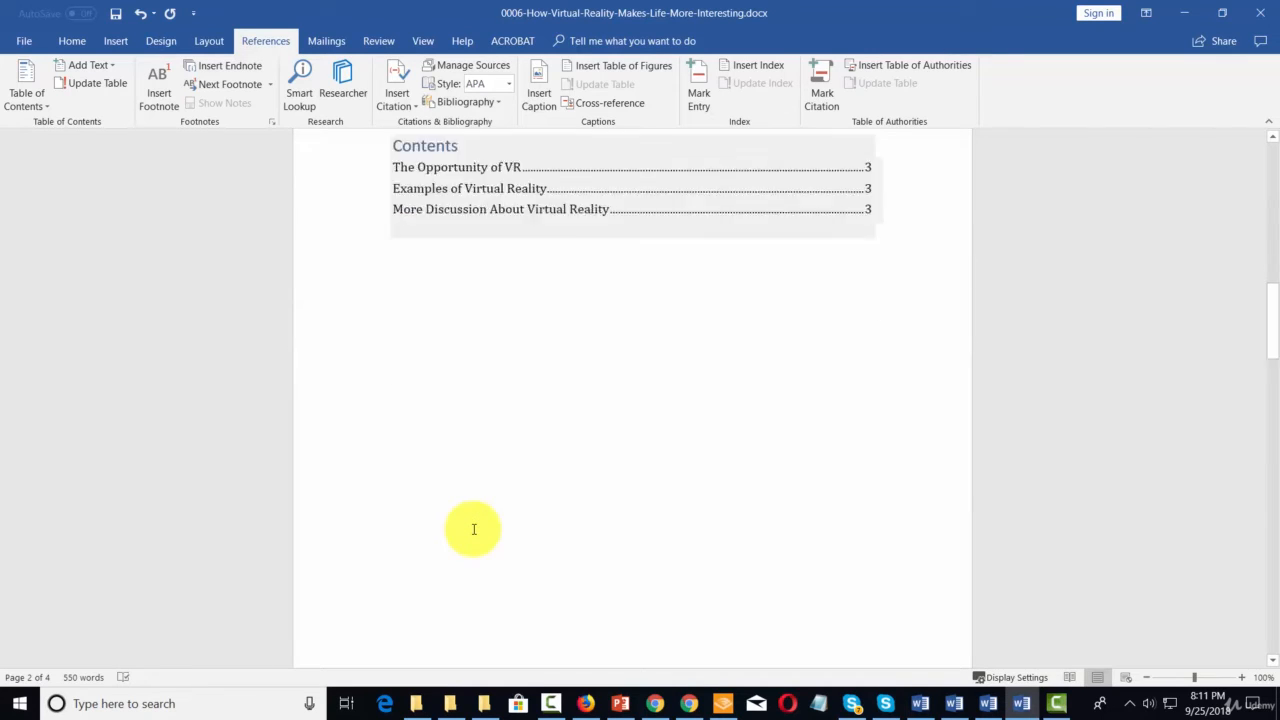
scroll(474, 529, "down", 4)
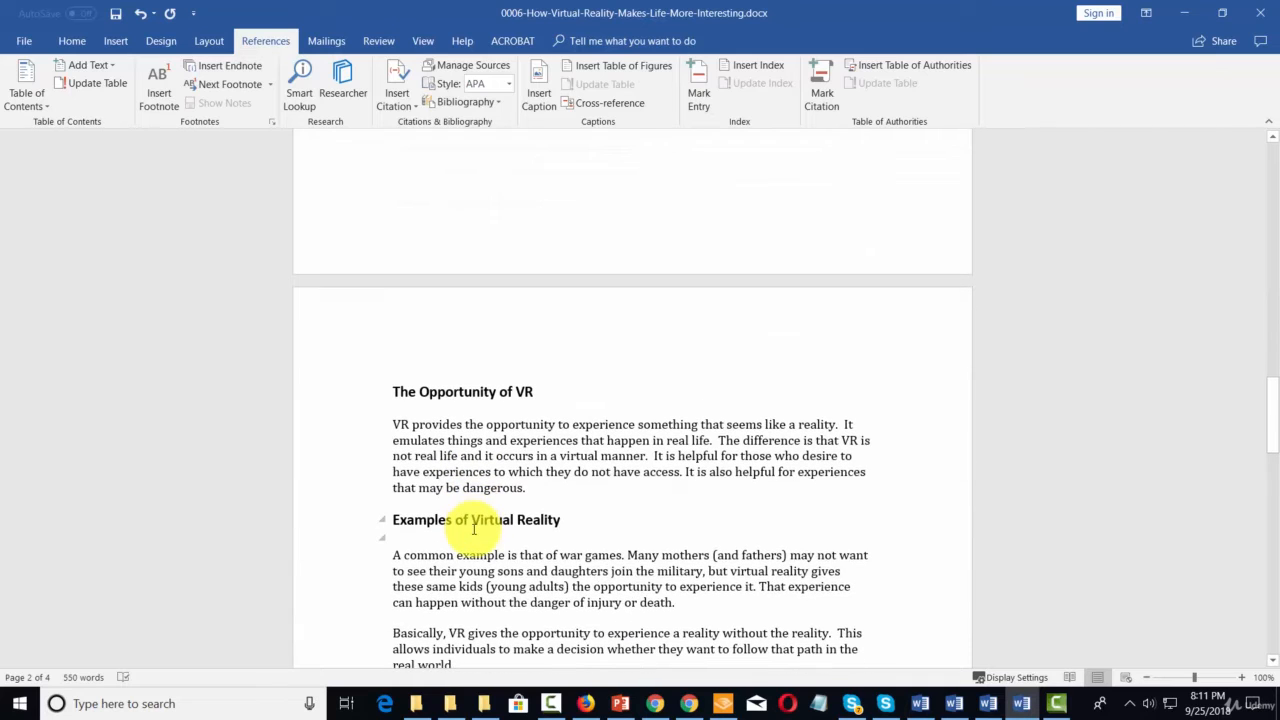
left_click(541, 487)
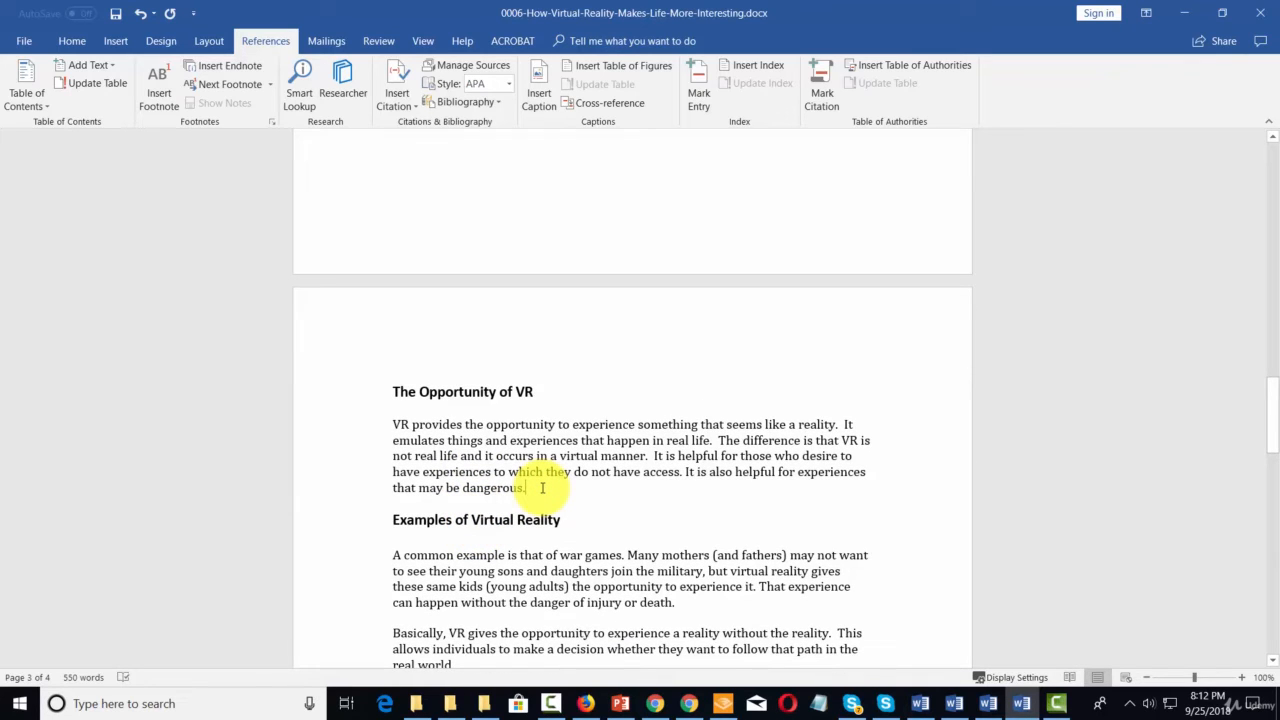
left_click(116, 41)
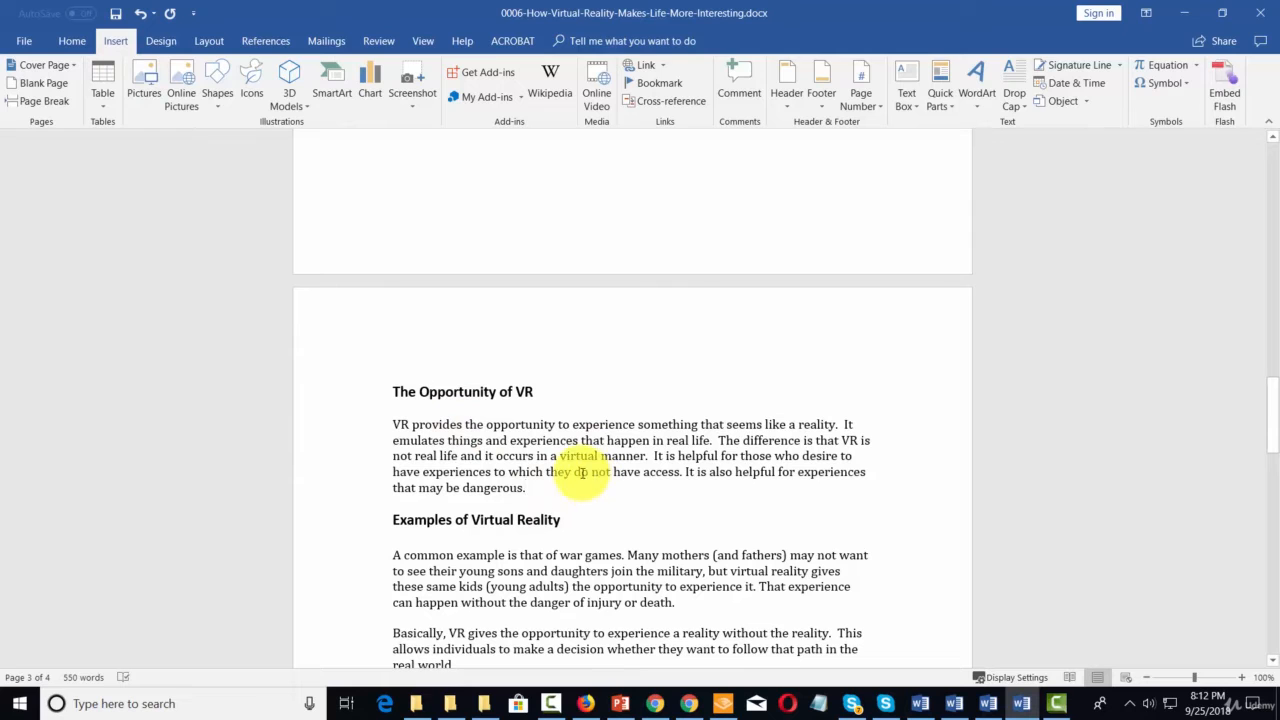
left_click(50, 105)
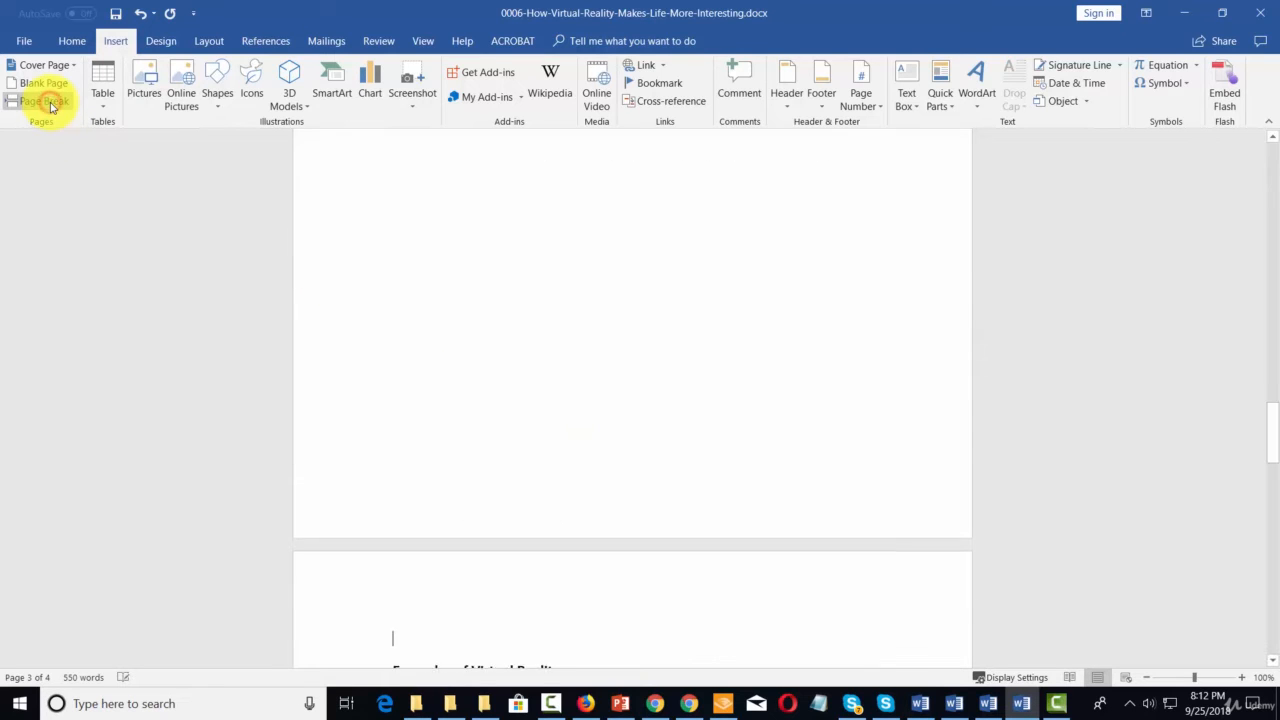
- Insert a page break after the Star Trek paragraph so "More Discussion About Virtual Reality" starts on a new page
scroll(620, 350, "down", 4)
scroll(654, 370, "down", 3)
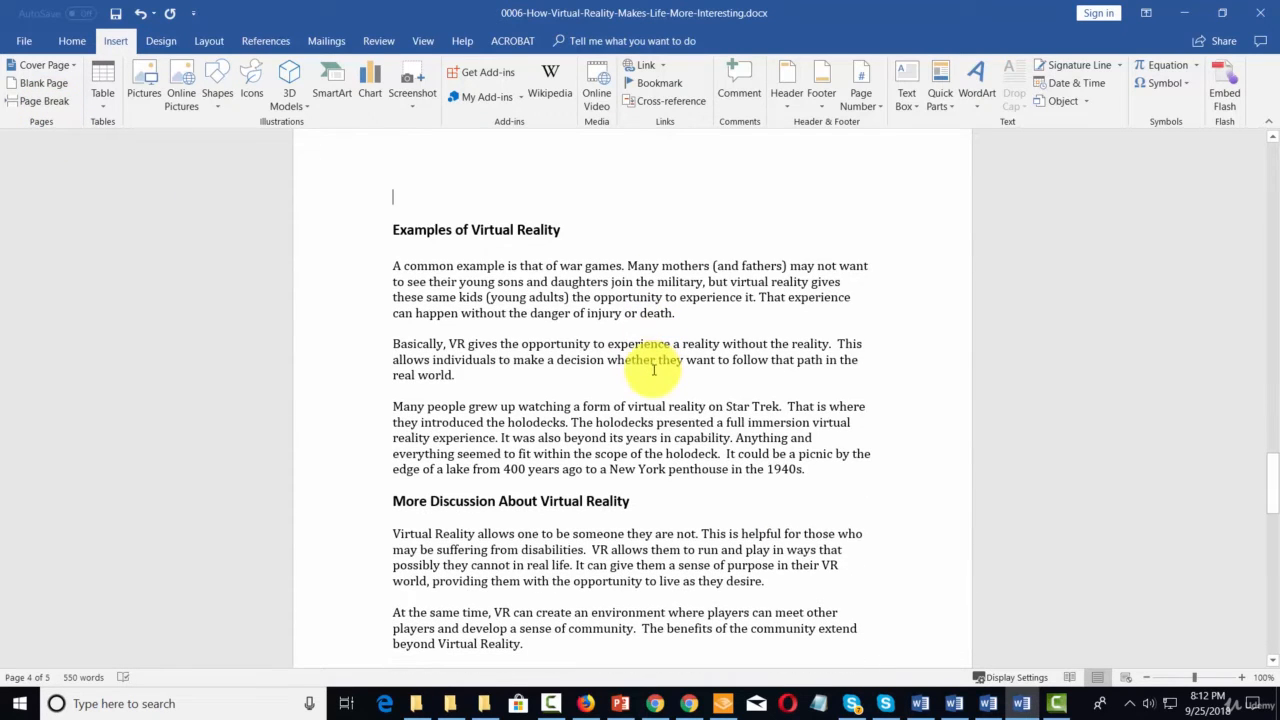
left_click(805, 468)
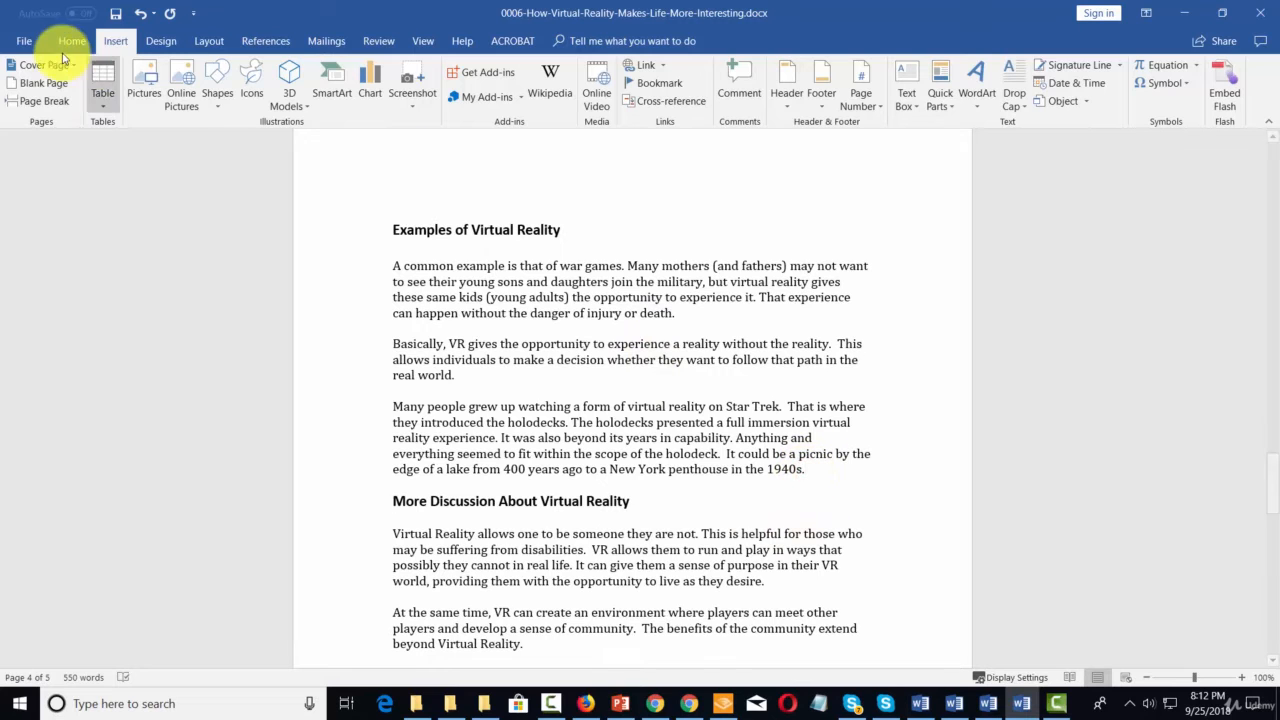
left_click(31, 105)
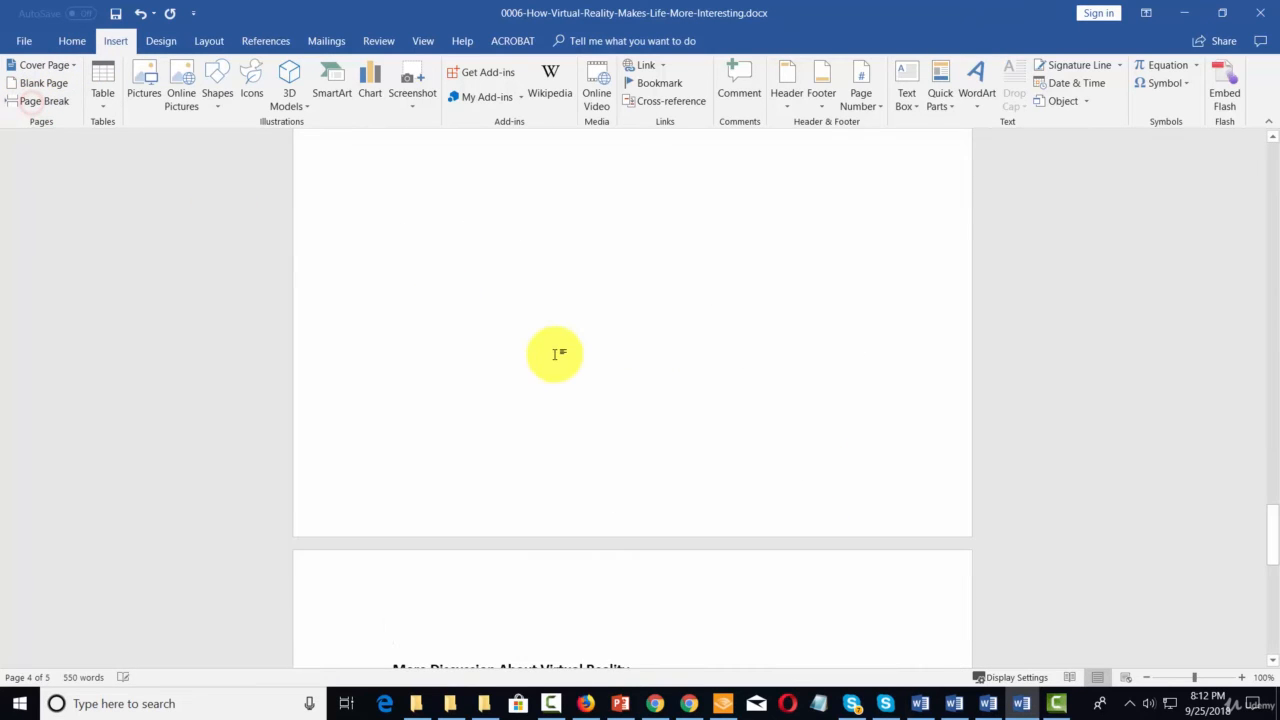
scroll(553, 354, "down", 5)
- Update the table of contents using the option to update page numbers only
scroll(553, 354, "up", 3)
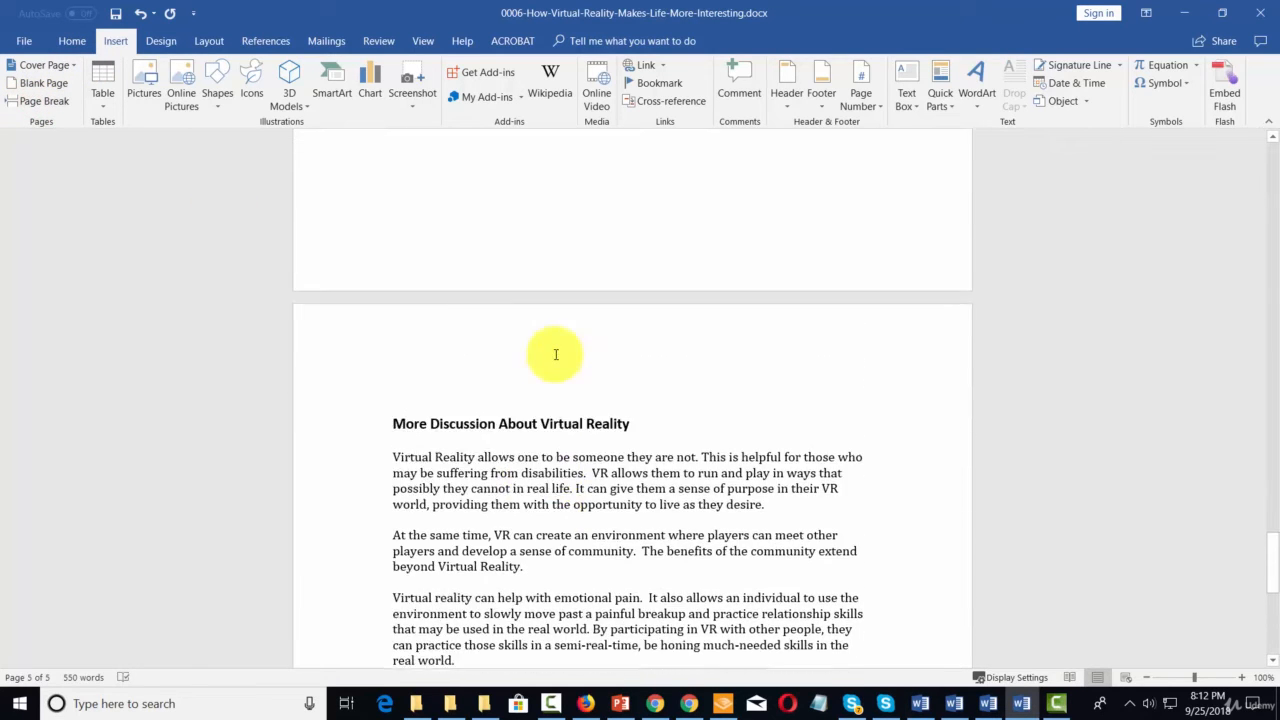
scroll(553, 354, "up", 4)
scroll(553, 354, "down", 15)
scroll(555, 354, "up", 2)
scroll(555, 354, "up", 3)
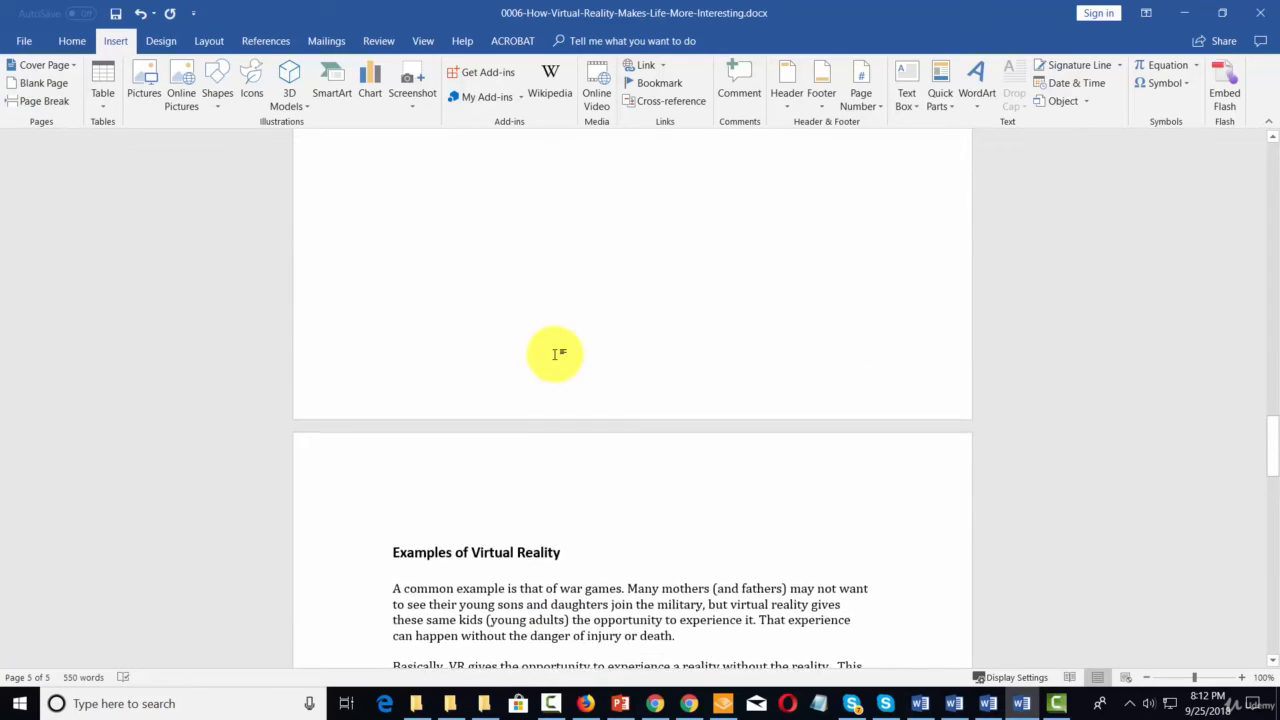
scroll(555, 354, "down", 17)
scroll(555, 354, "up", 4)
scroll(555, 354, "up", 20)
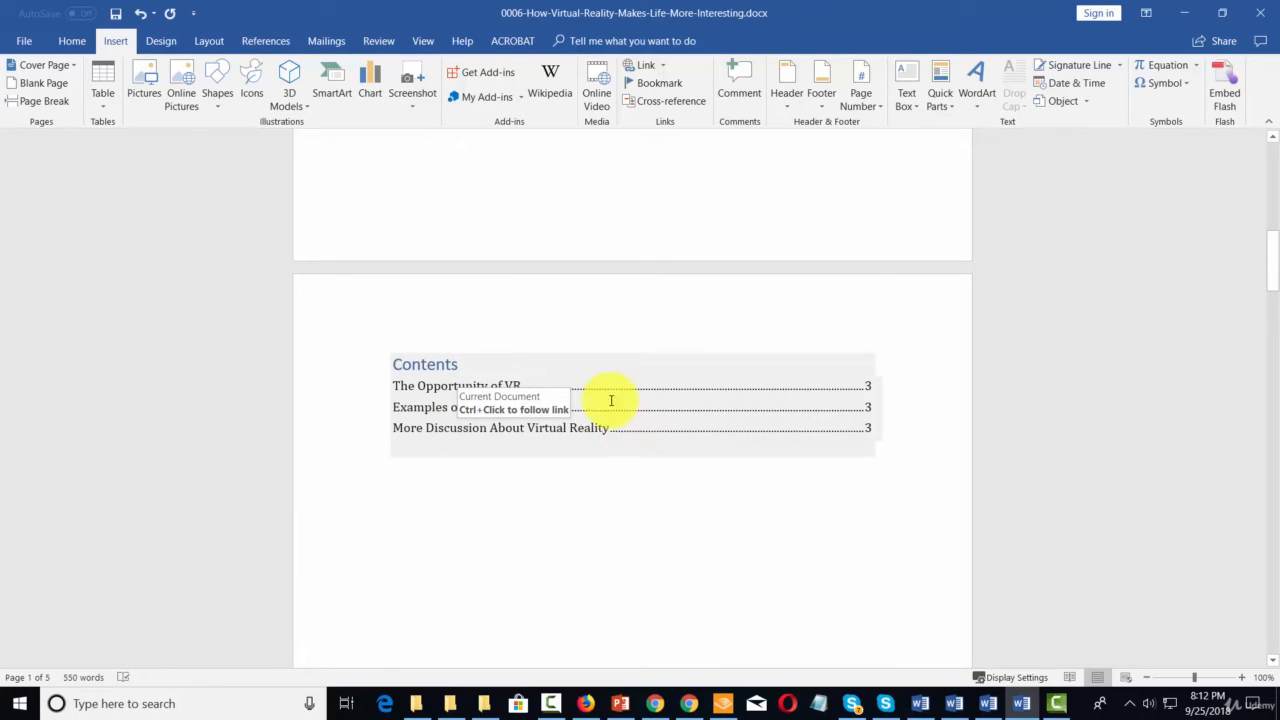
left_click(278, 44)
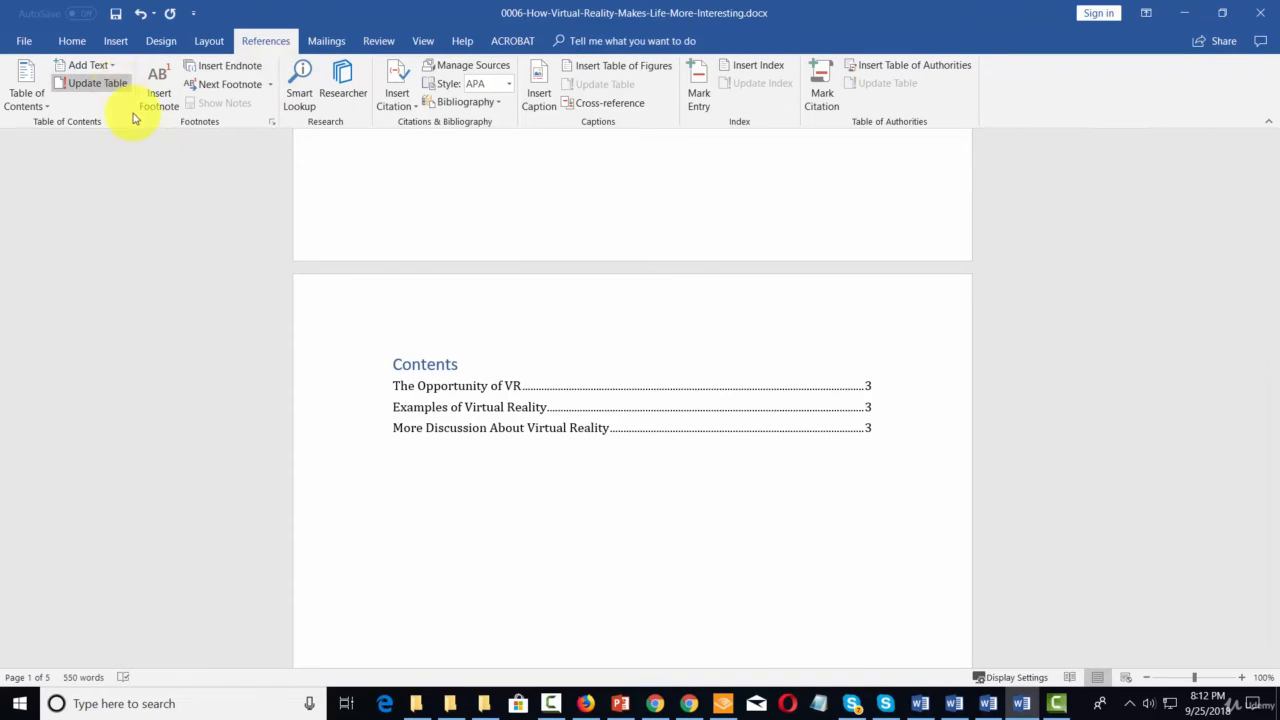
left_click(530, 410)
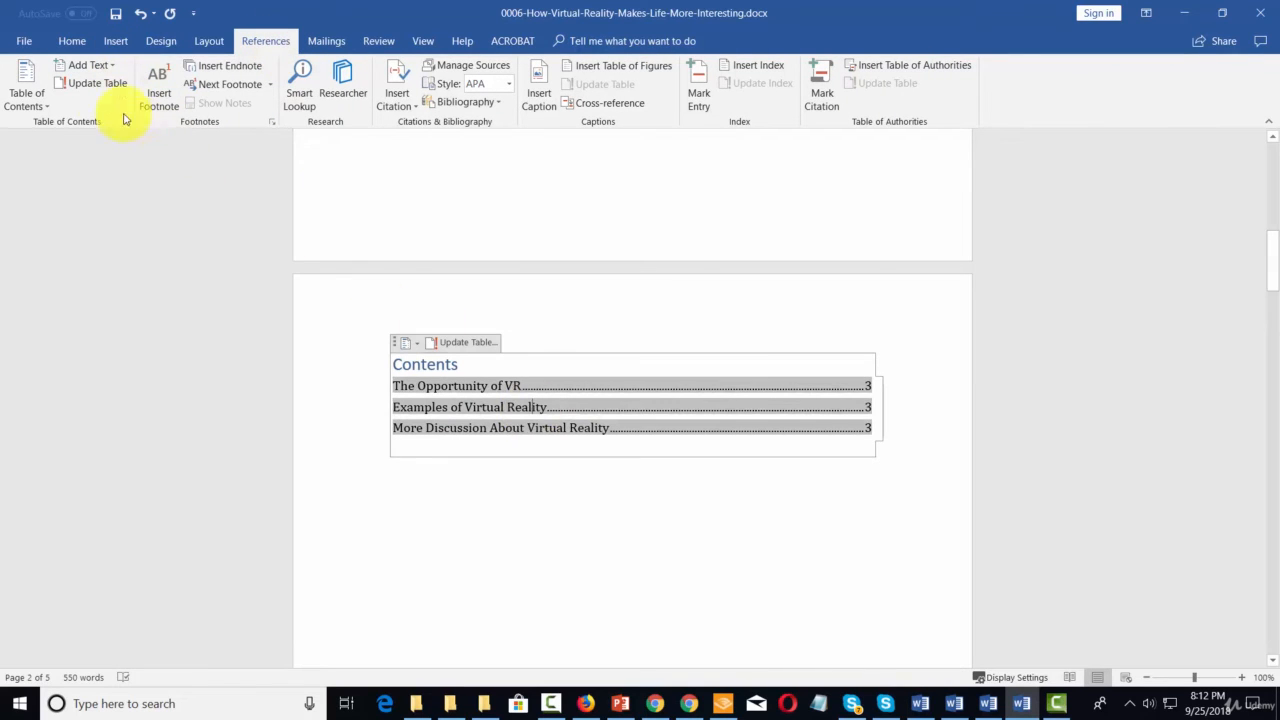
left_click(88, 83)
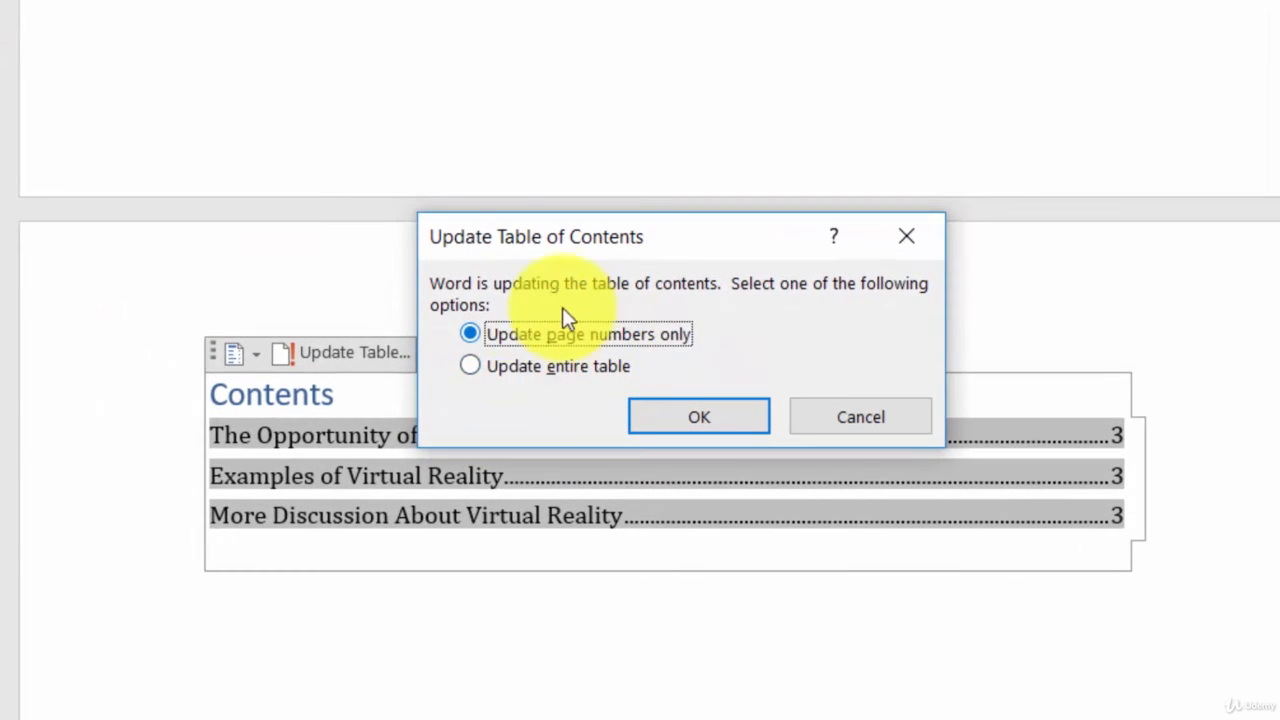
left_click(688, 416)
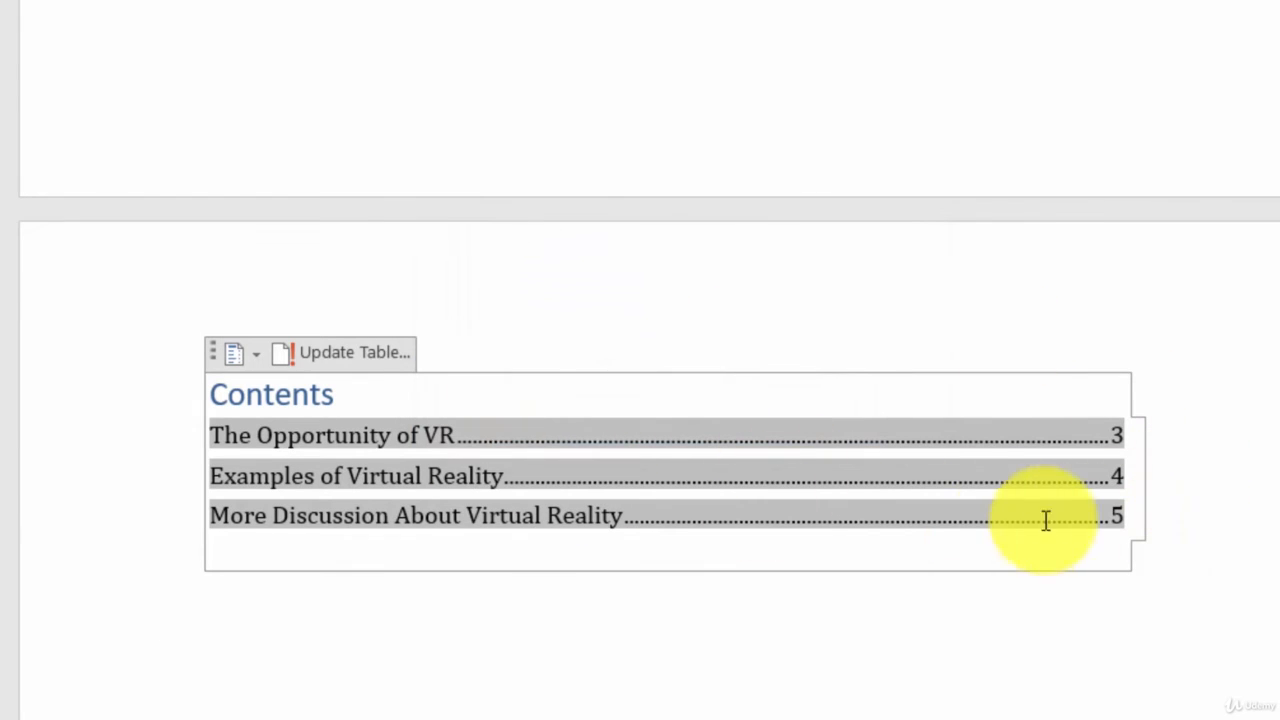
left_click(1086, 666)
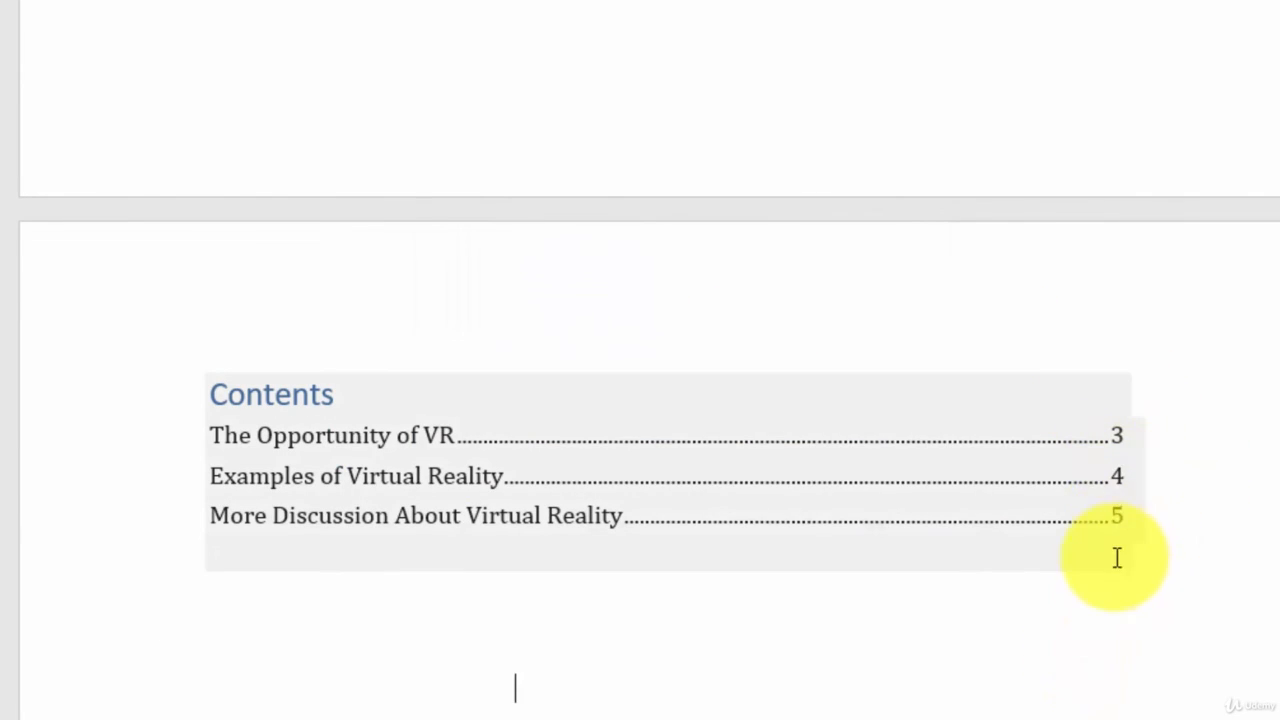